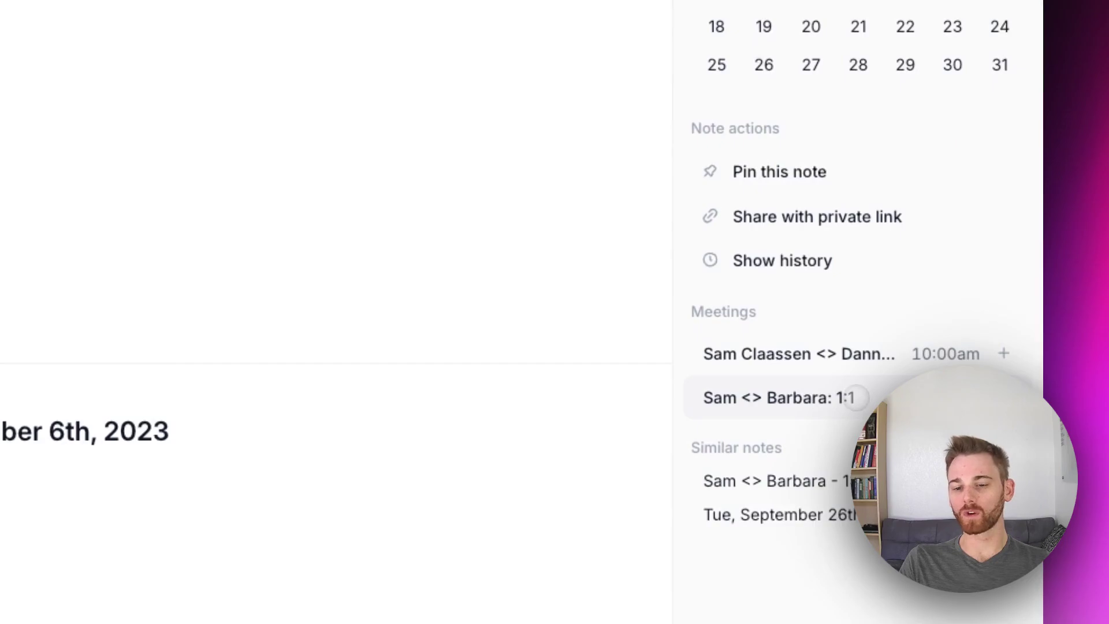
- Add the 2:00pm 1:1 meeting to the daily note with yourself removed as attendee and a backlinked note created
click(823, 398)
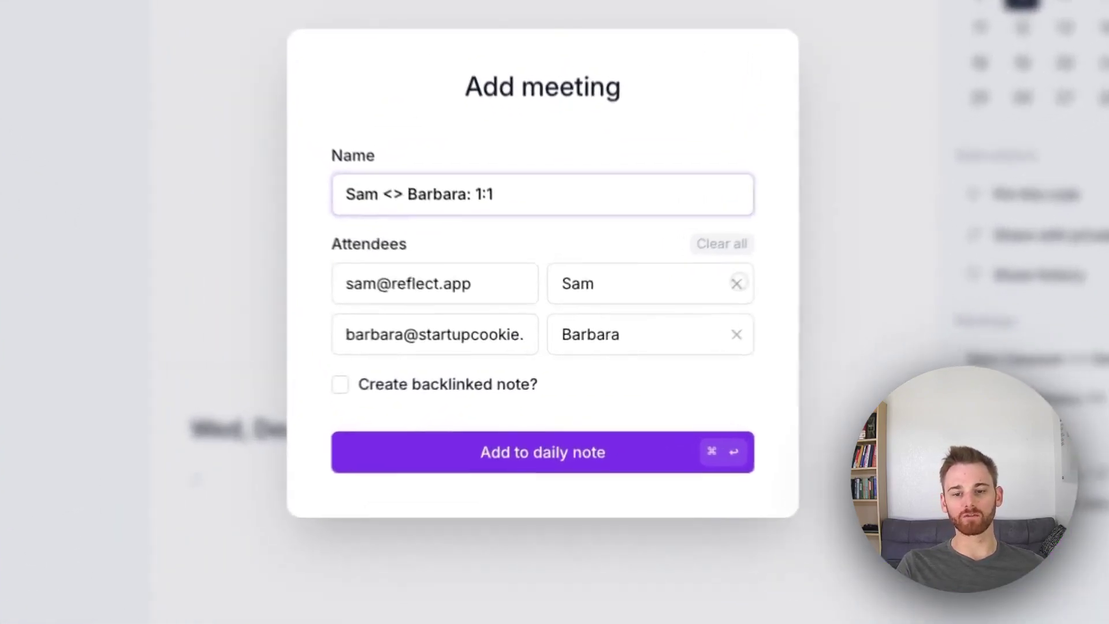
click(661, 317)
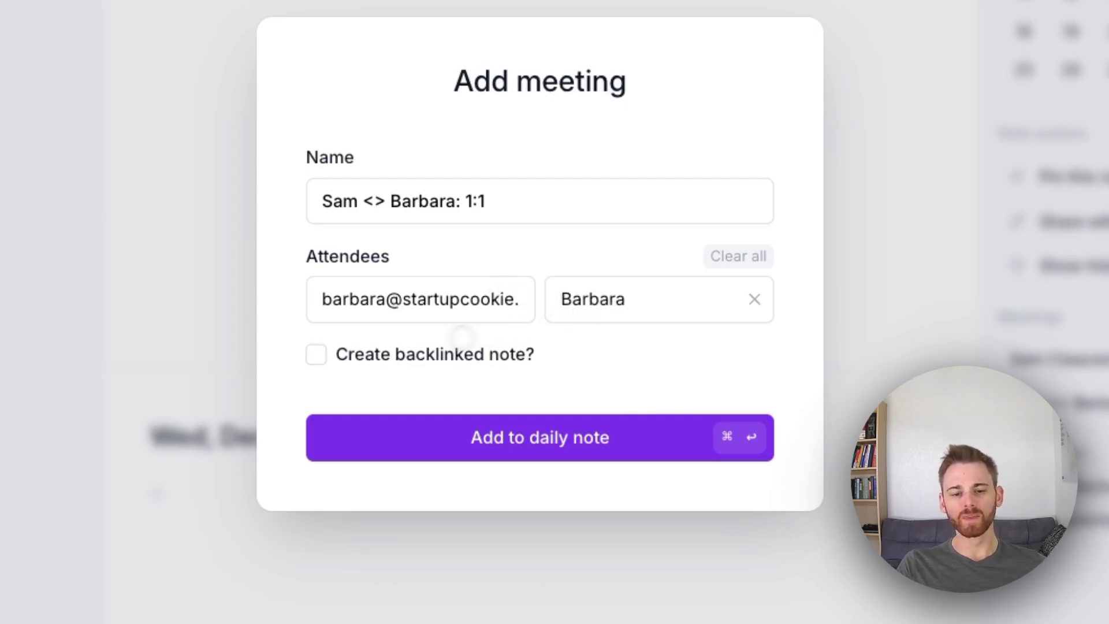
click(316, 354)
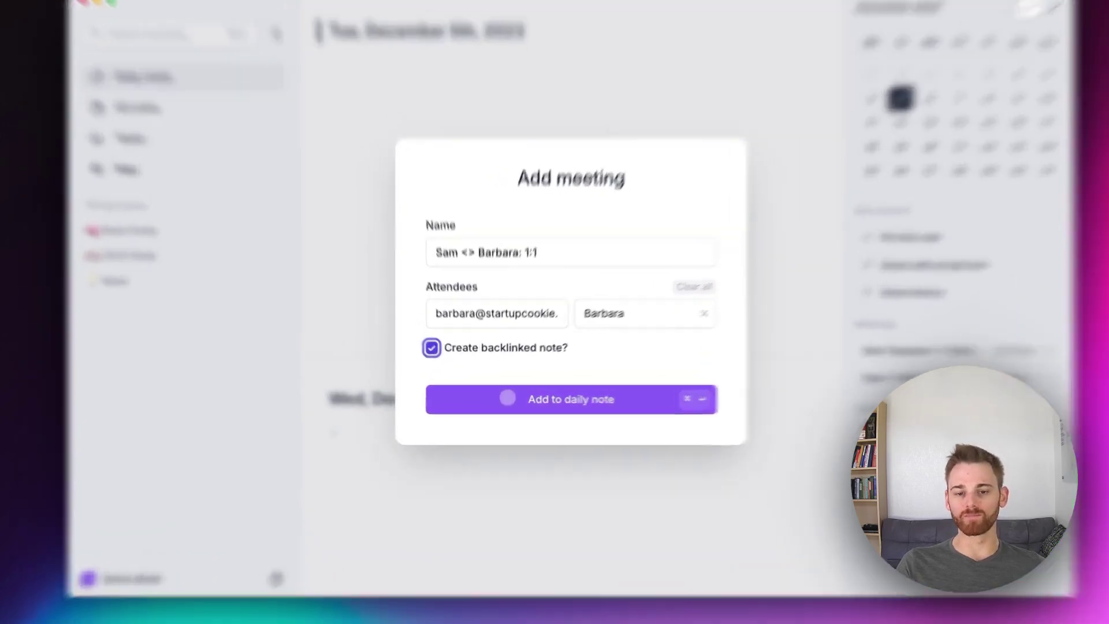
click(503, 397)
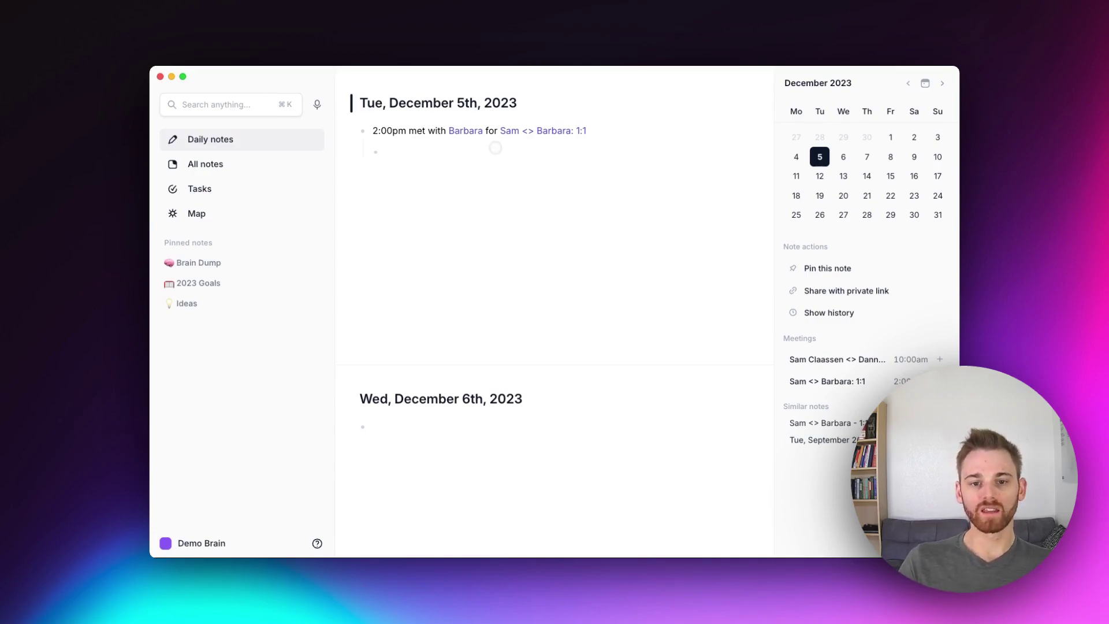
- Open the linked 1:1 meeting note from the December 5th daily note
mouse_move(532, 128)
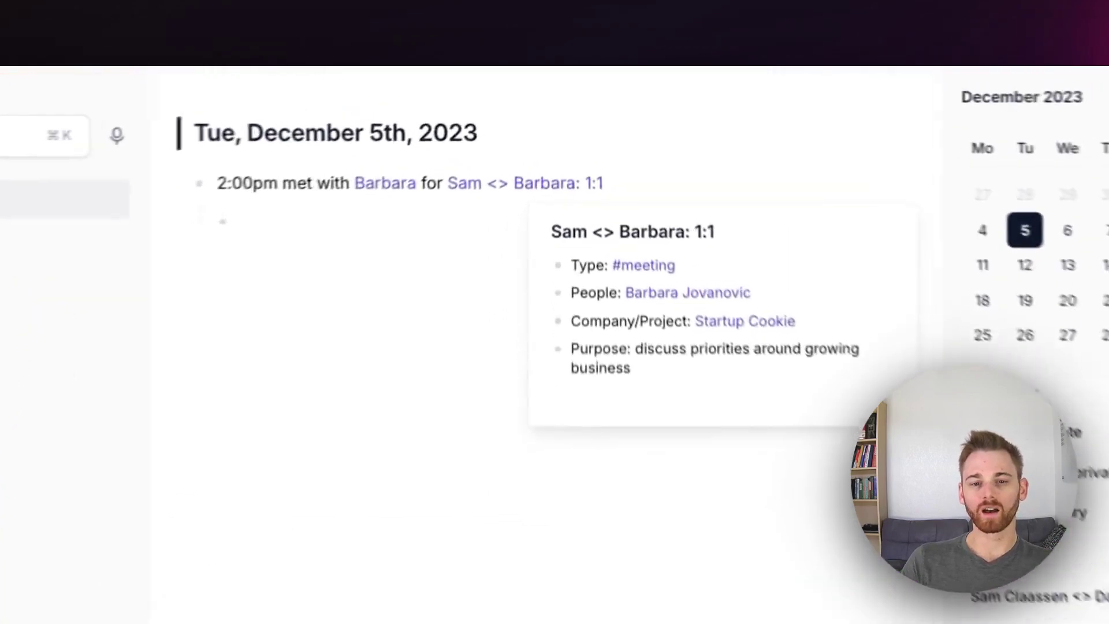
click(543, 131)
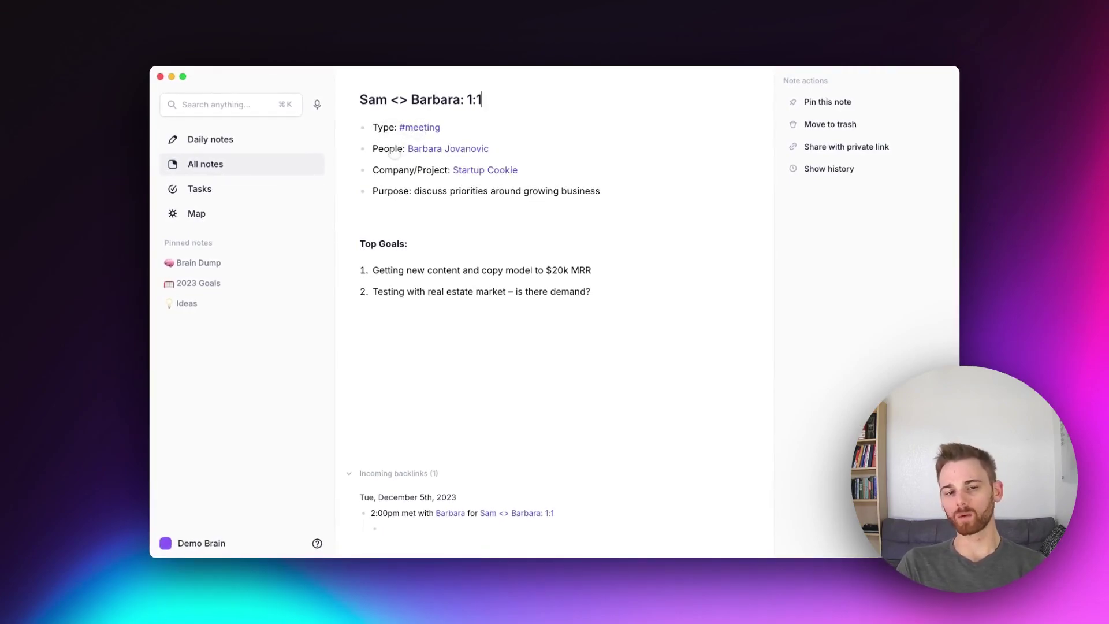
mouse_move(415, 148)
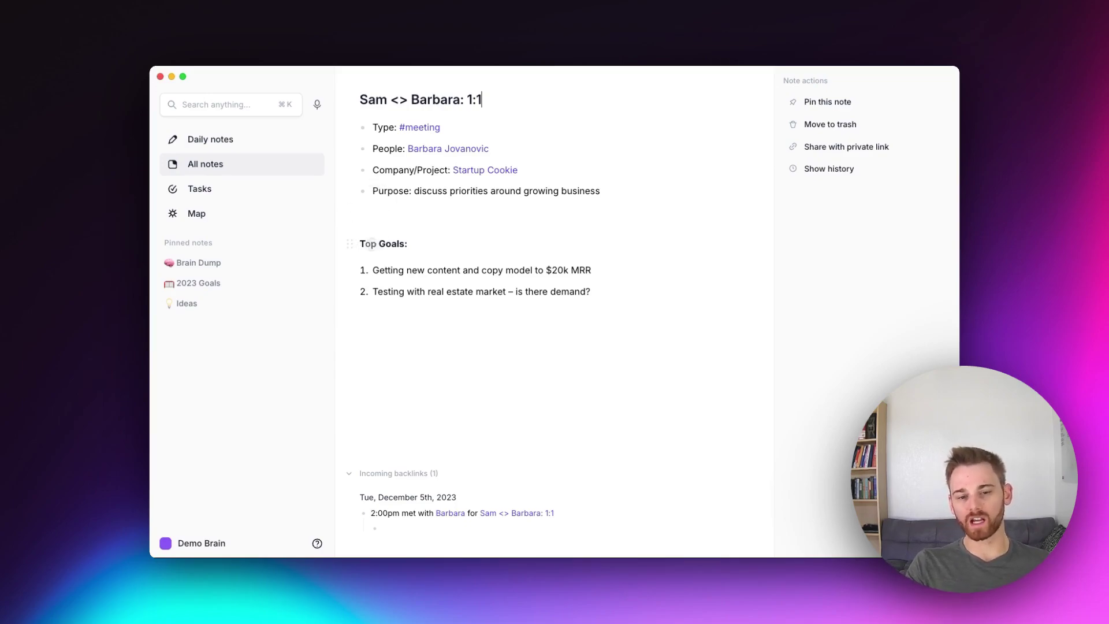
- Add an "Agenda:" section below the Top Goals list, with "Personal catchup" as its first bullet
click(630, 291)
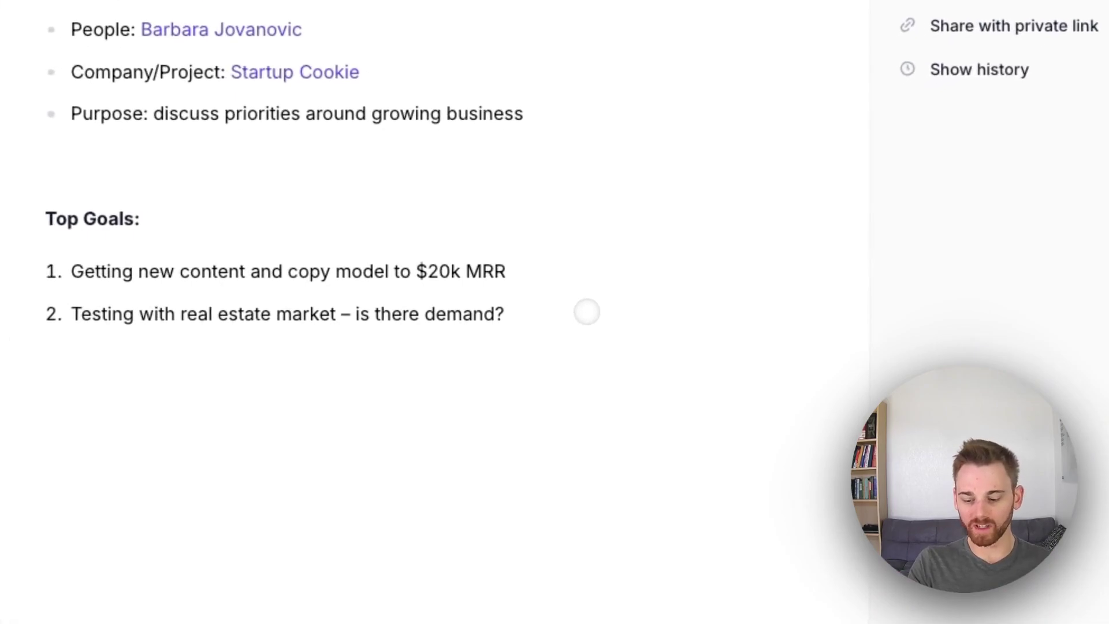
key(Return)
key(Return)
key(Return)
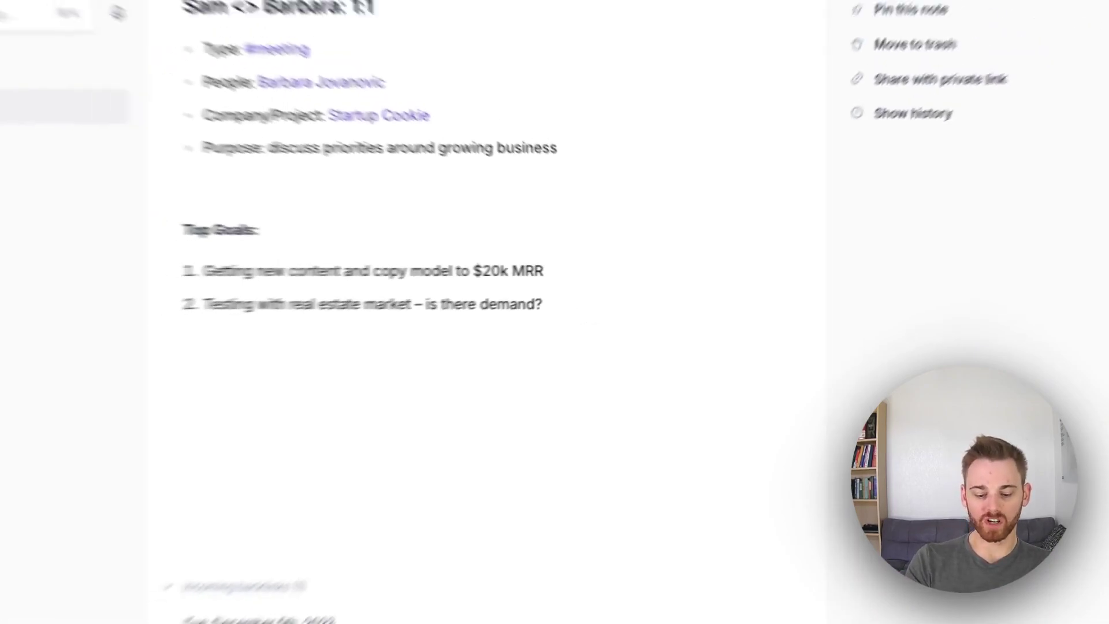
text(Agenda:)
key(Return)
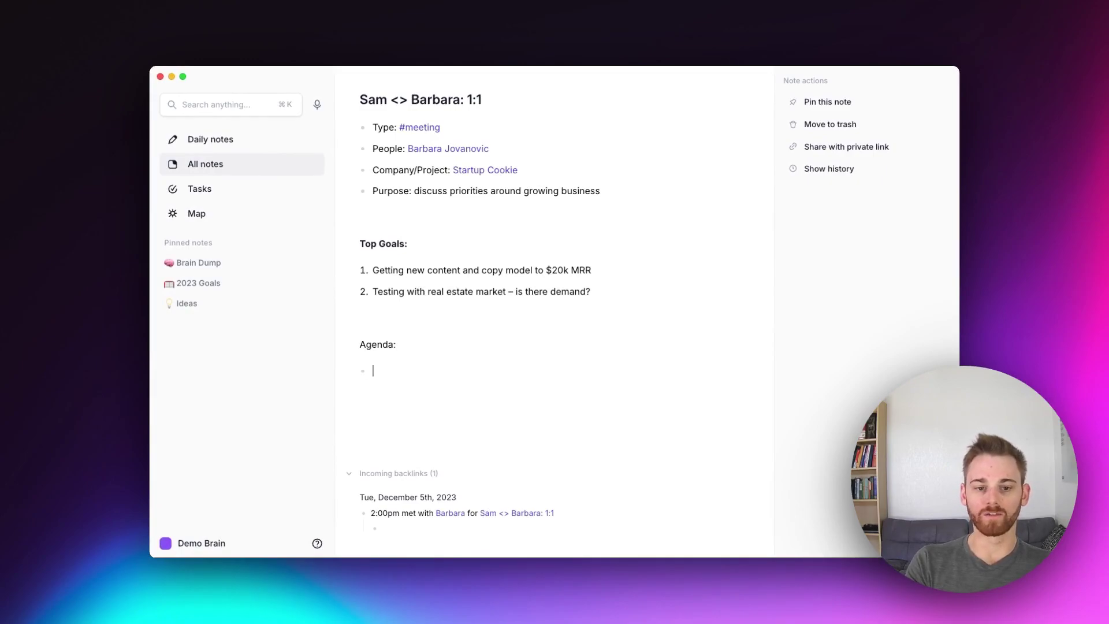
text(Personal catchu)
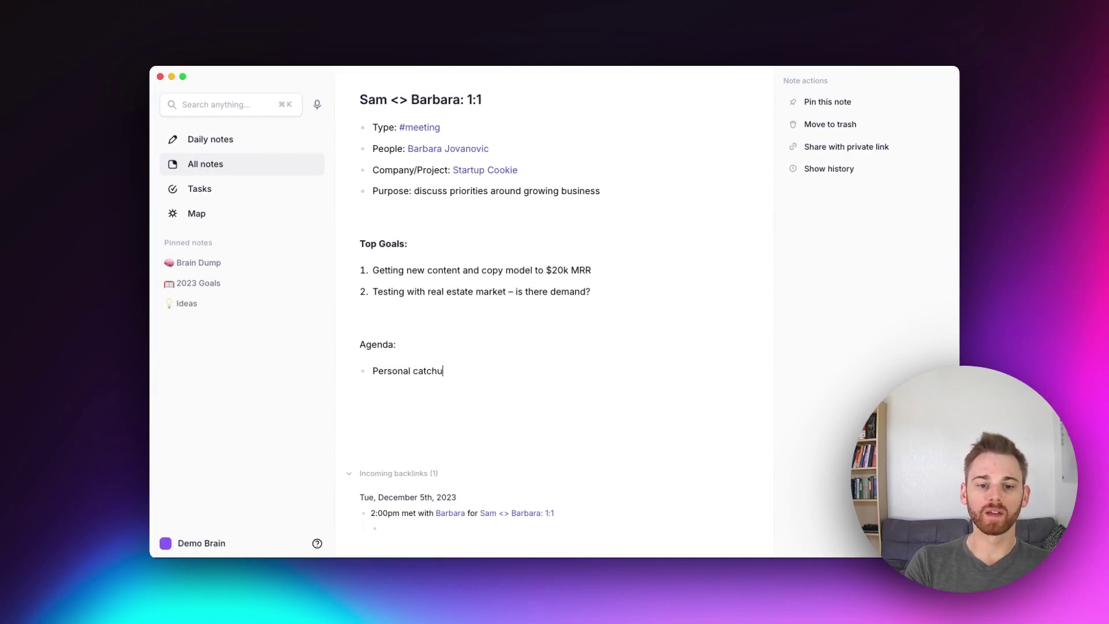
text(p)
key(Return)
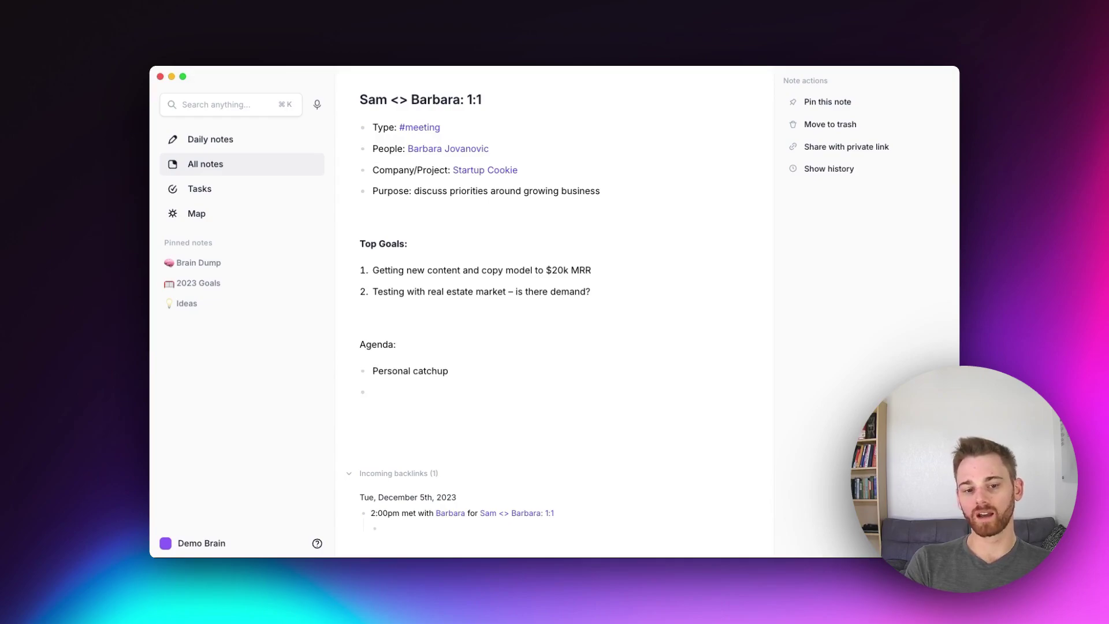
- Add the agenda bullets "Discuss progress on goals" and "Review top priorities"
text(Disucc)
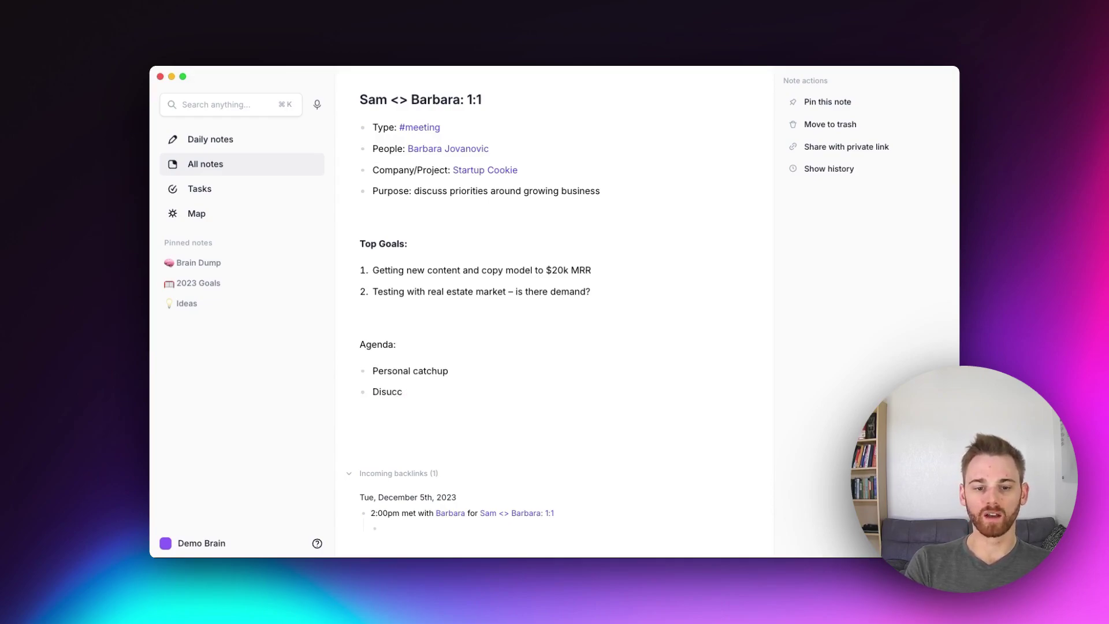
key(BackSpace)
key(BackSpace)
key(BackSpace)
key(BackSpace)
text(cuss prog)
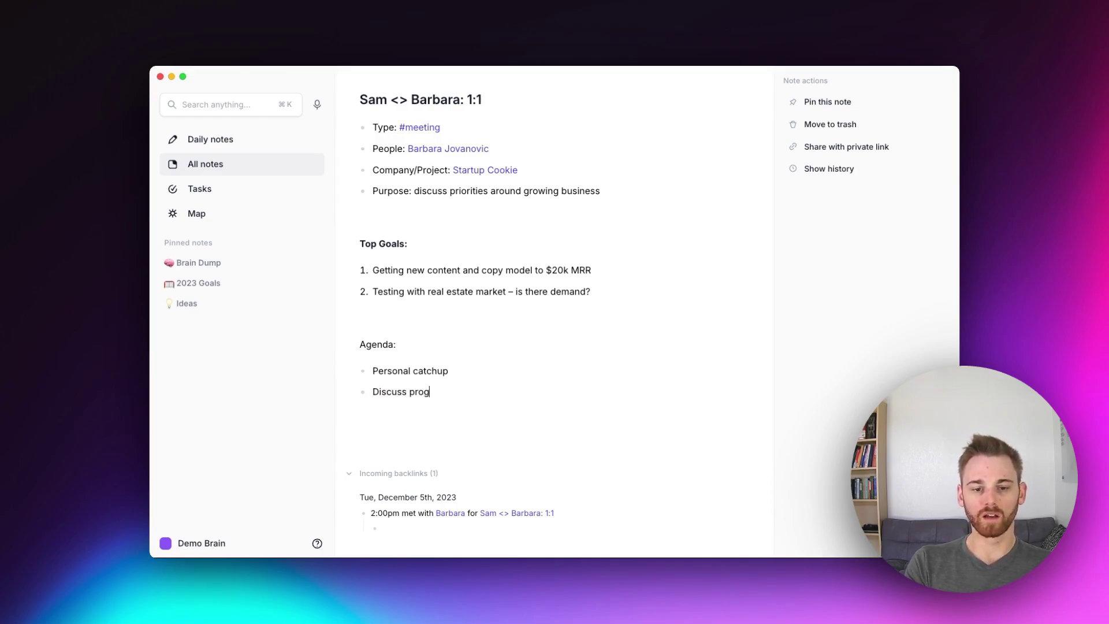
text(ress on goals)
key(Return)
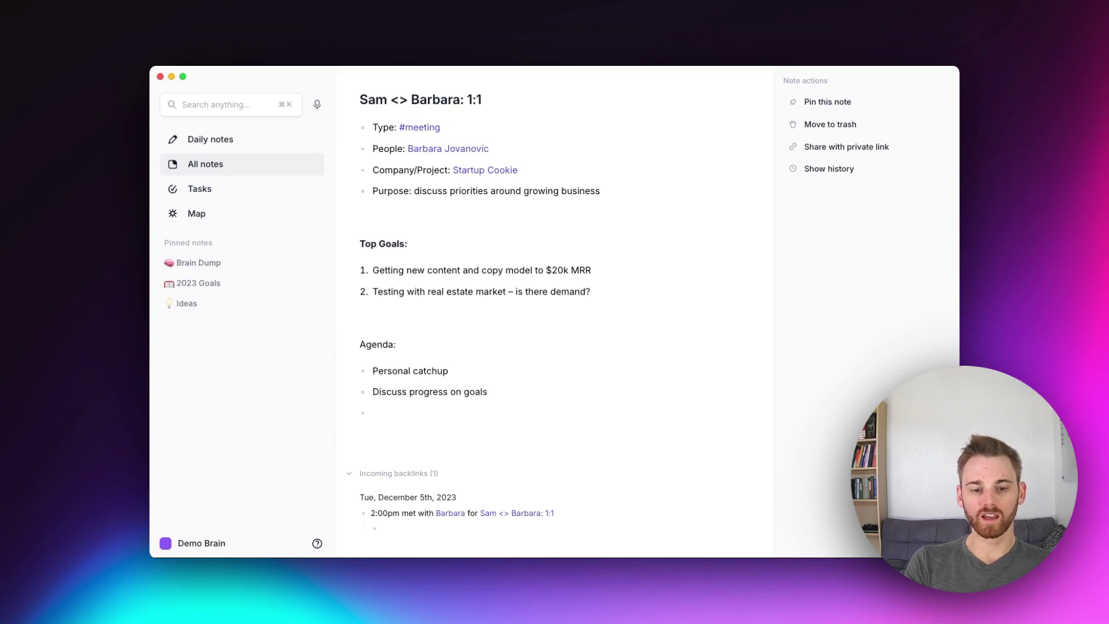
text(Review top priori)
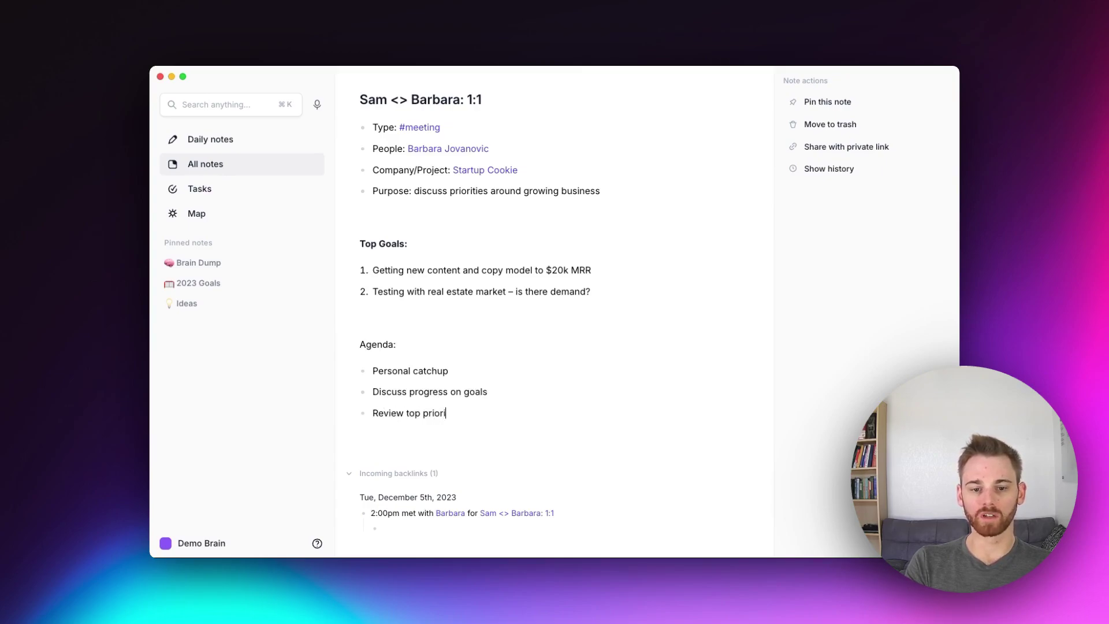
text(ties)
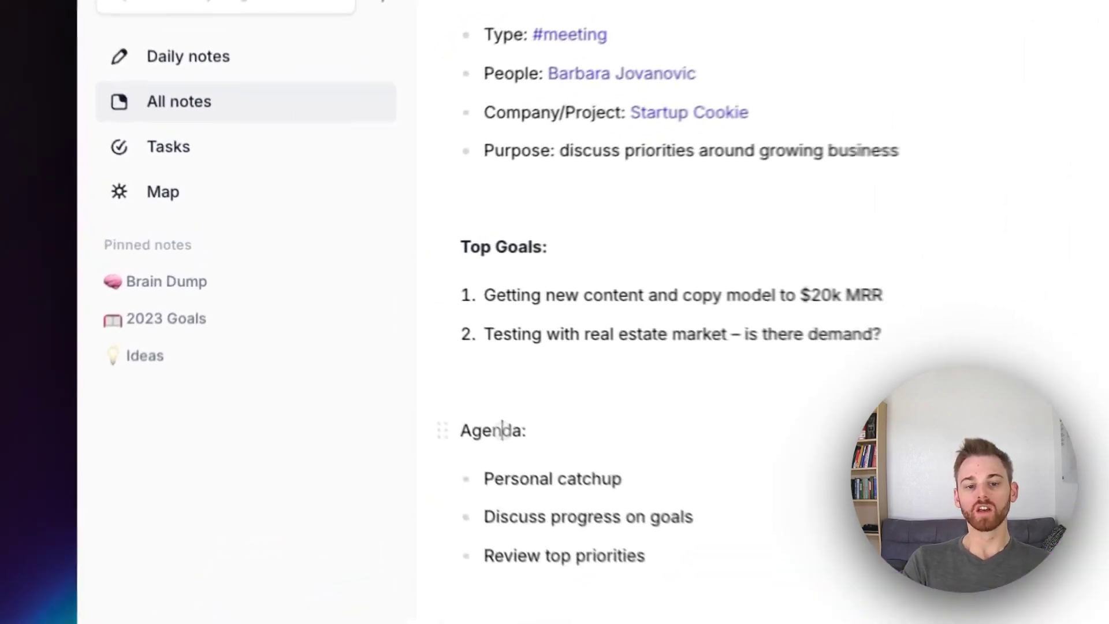
- Make the word "Agenda" in the section heading bold and rename the heading to "Weekly Agenda:"
drag(396, 344, 359, 344)
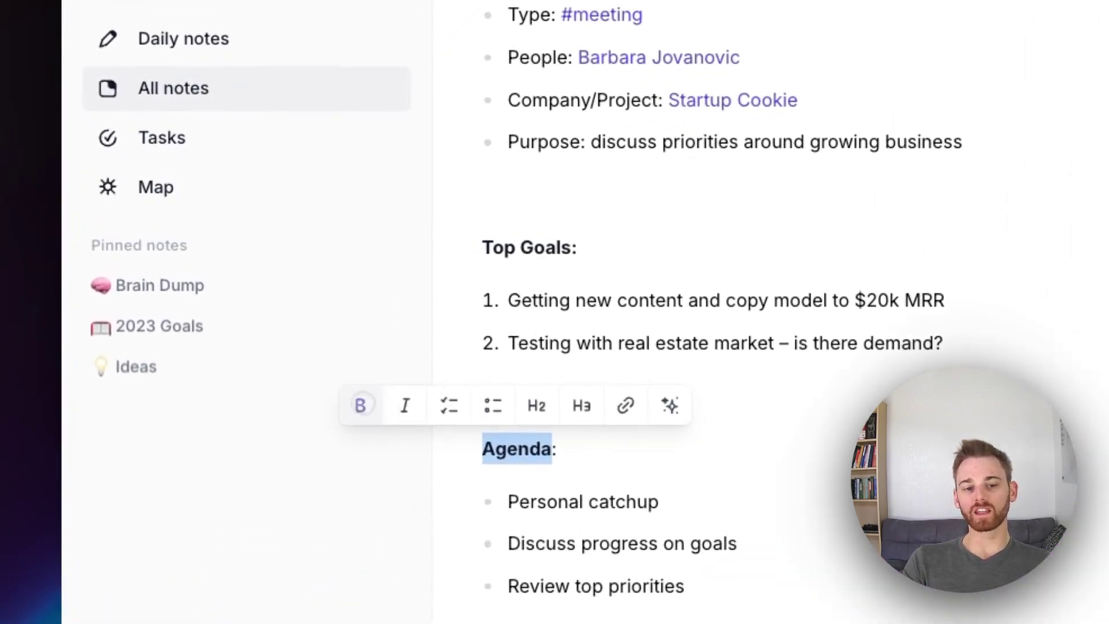
click(802, 525)
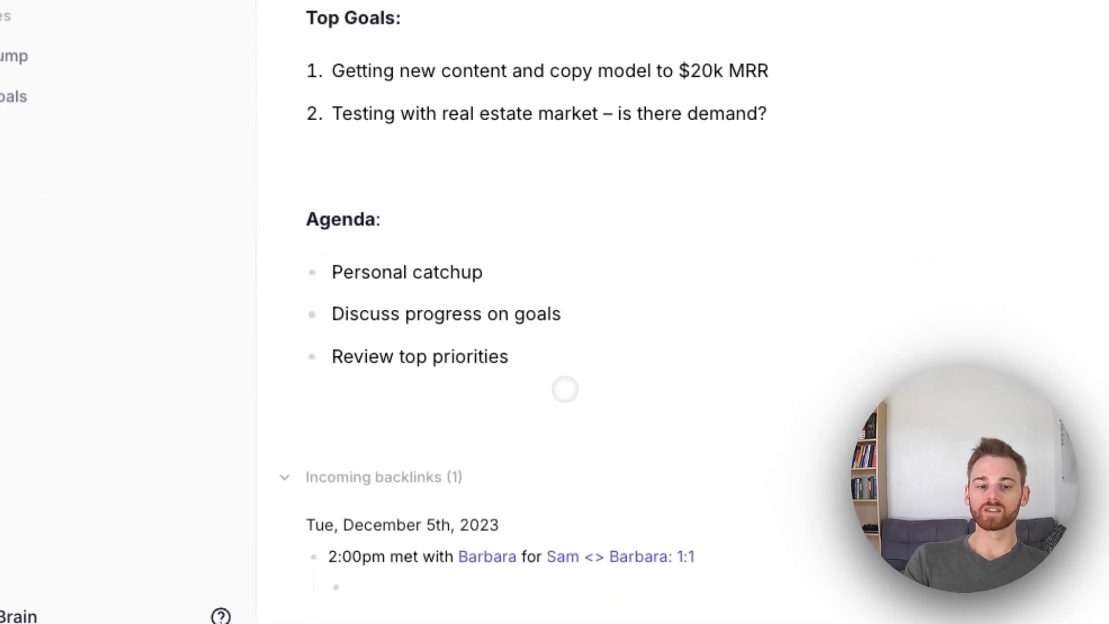
drag(549, 368, 339, 213)
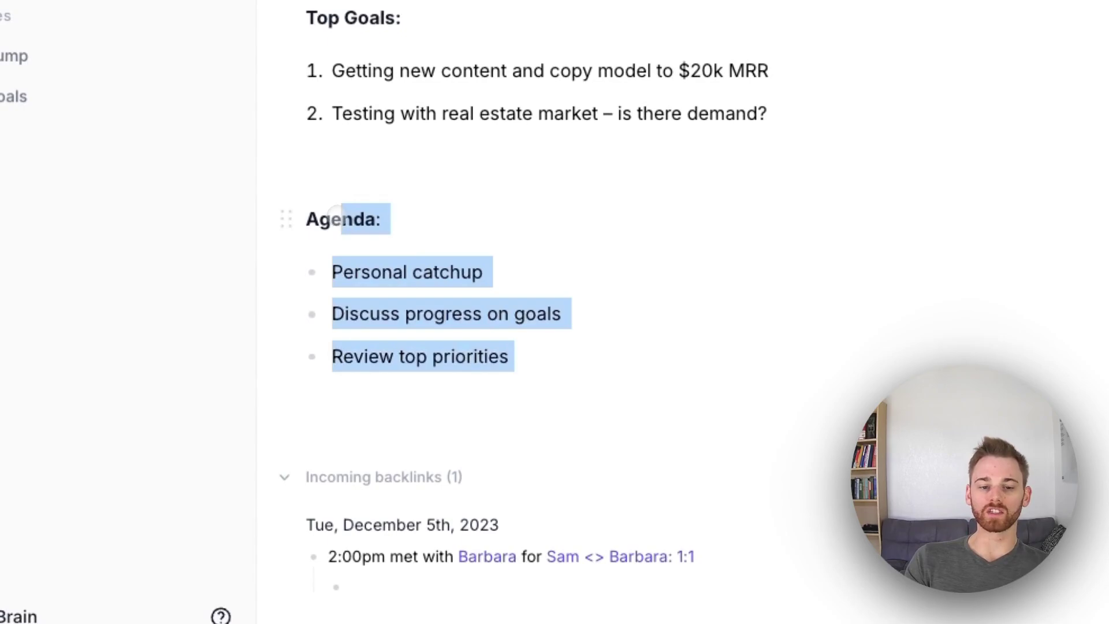
click(306, 219)
text(WE)
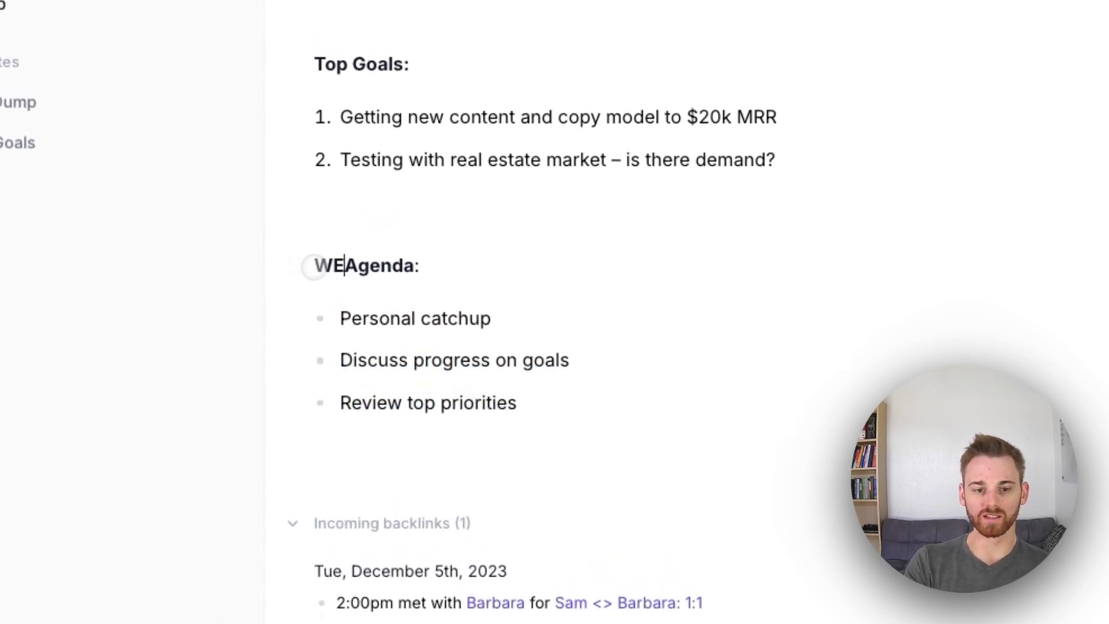
text(EK)
key(BackSpace)
key(BackSpace)
key(BackSpace)
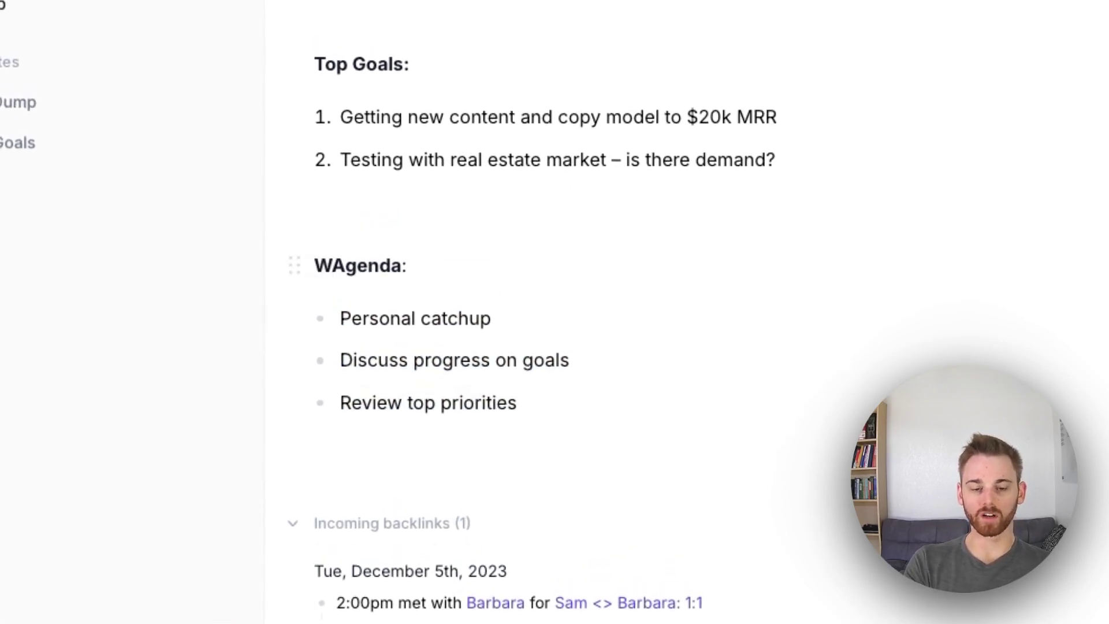
text(eekly)
click(597, 414)
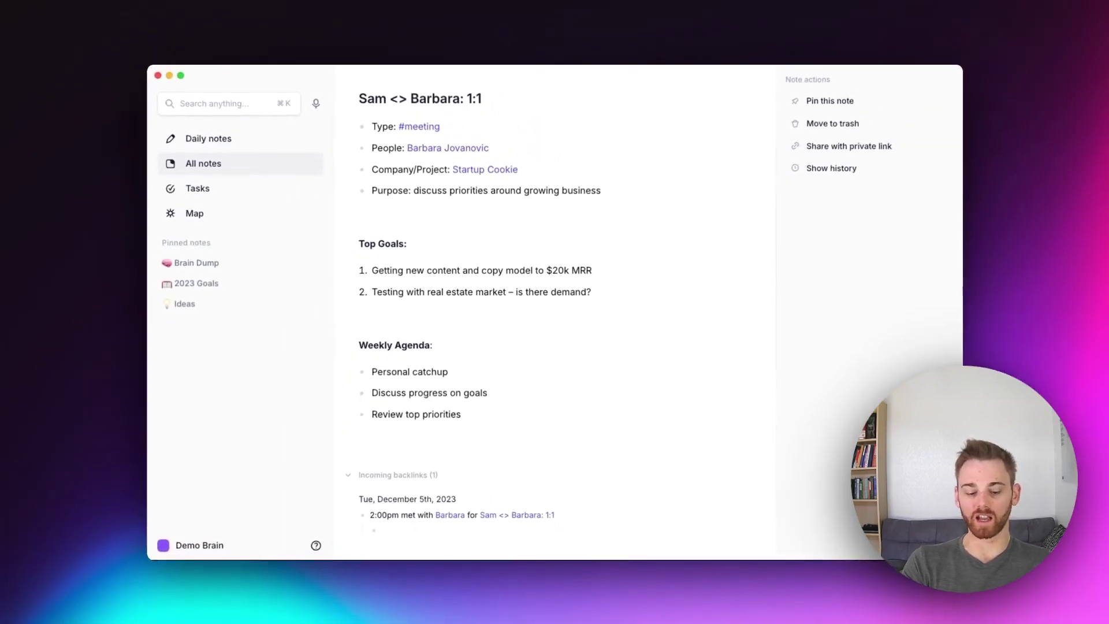
- Return to the daily notes and open the 1:1 meeting note alongside, ready to write under the meeting entry
click(207, 138)
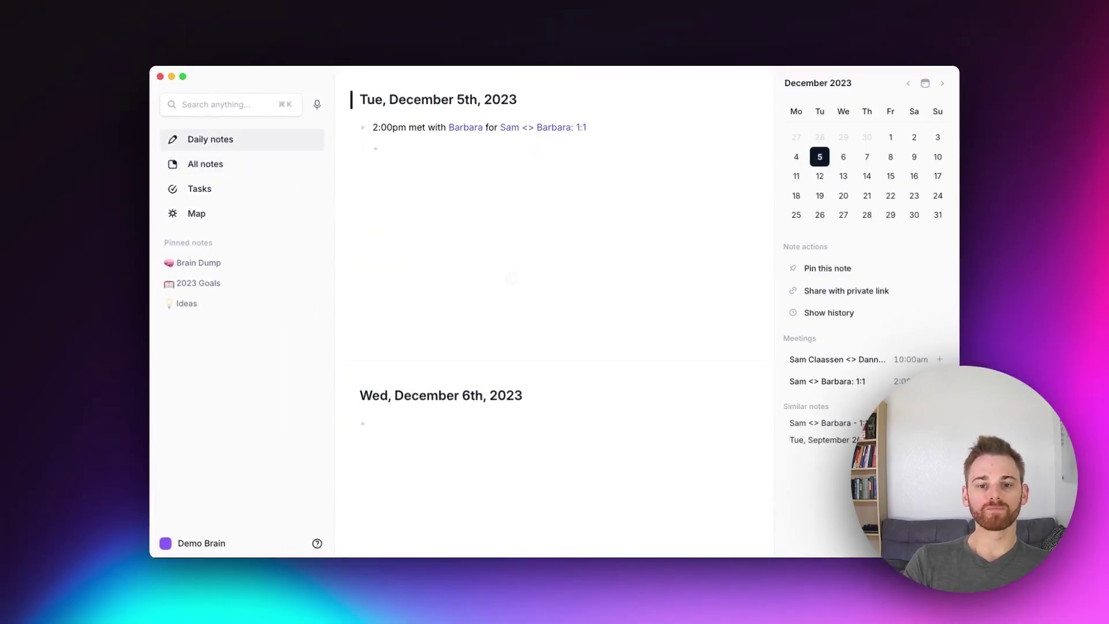
click(423, 150)
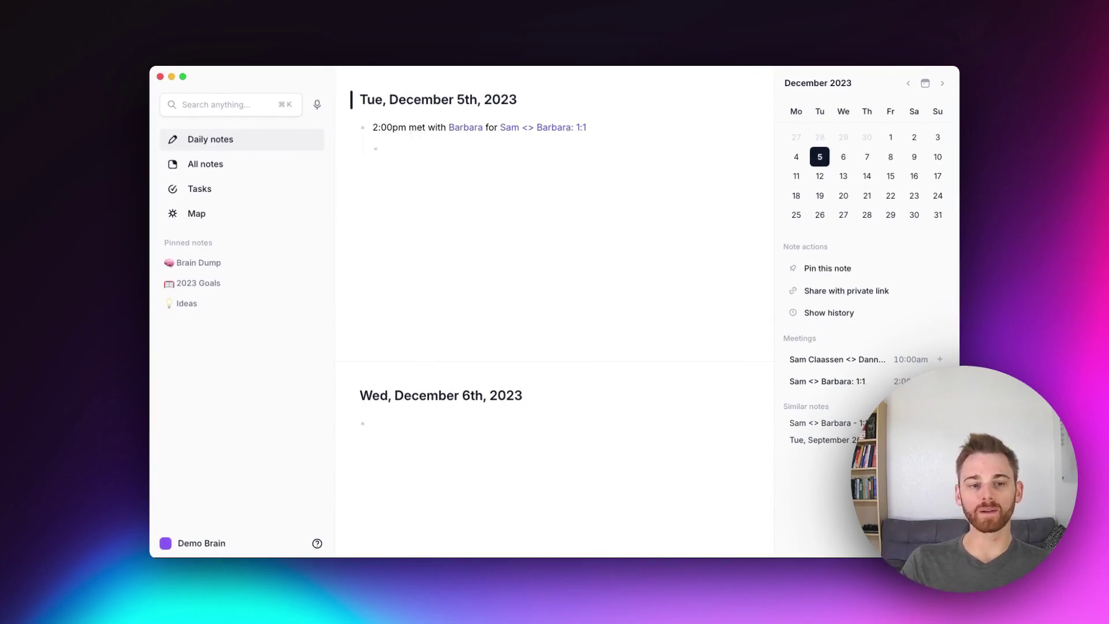
click(572, 124)
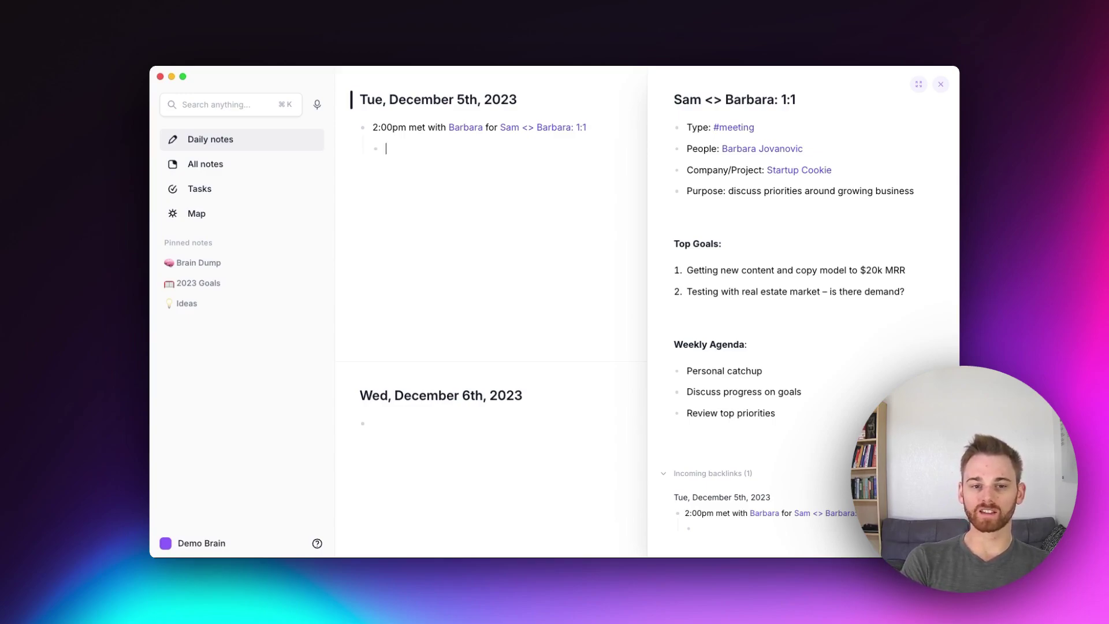
- Add the sub-bullets "thing 1" and "thing 2" under the 2:00pm meeting entry in the daily note
text(thing 1)
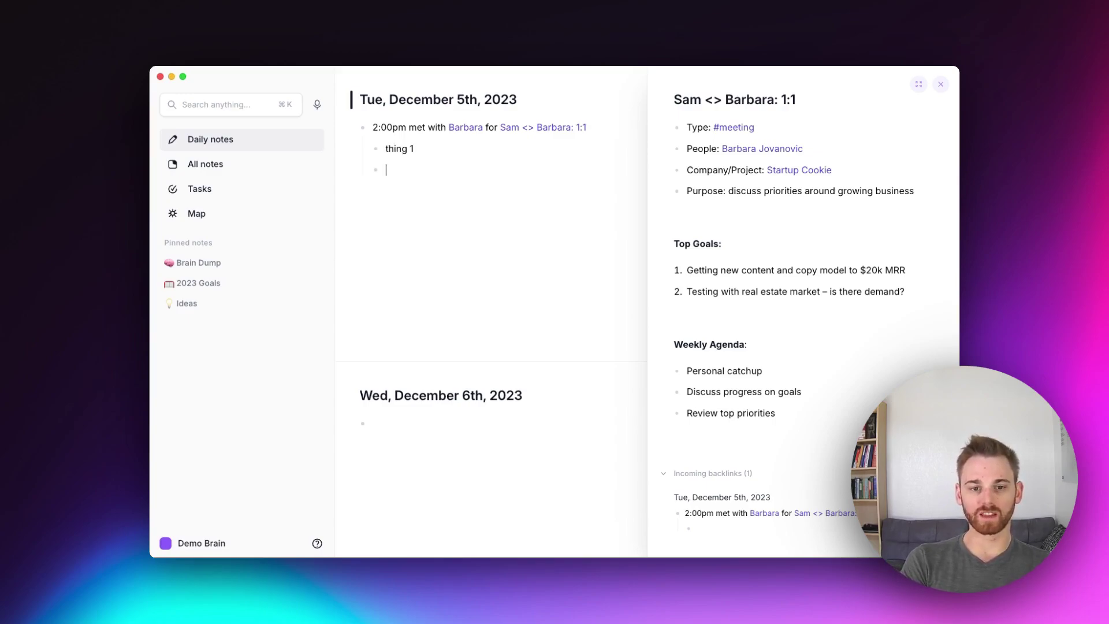
text(thing )
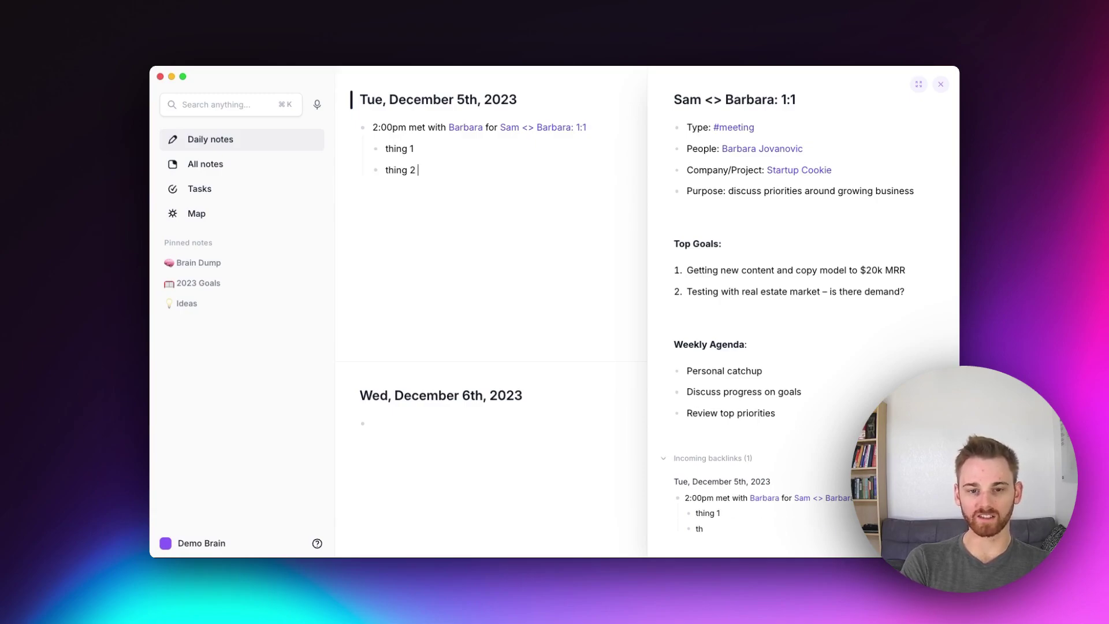
text(2)
key(shift+Left)
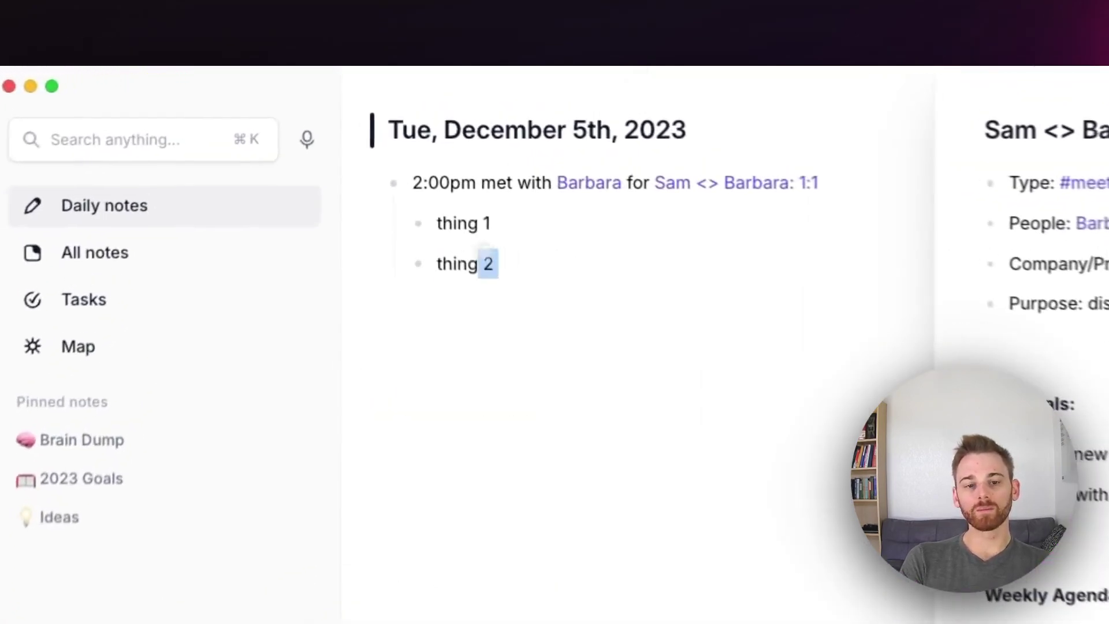
key(super+a)
click(557, 256)
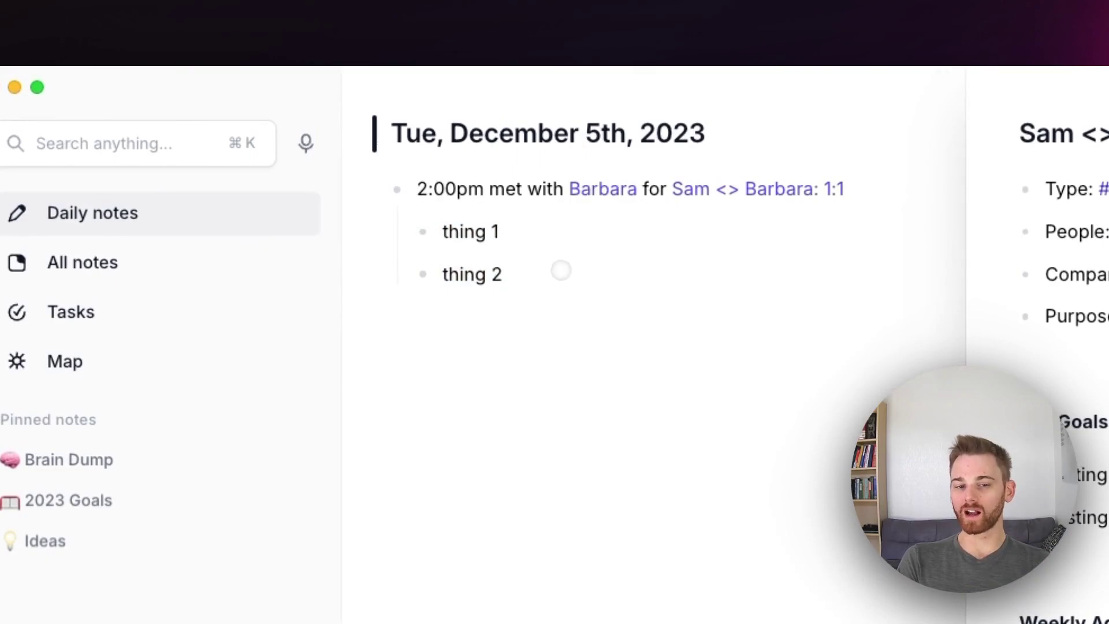
drag(560, 270, 416, 261)
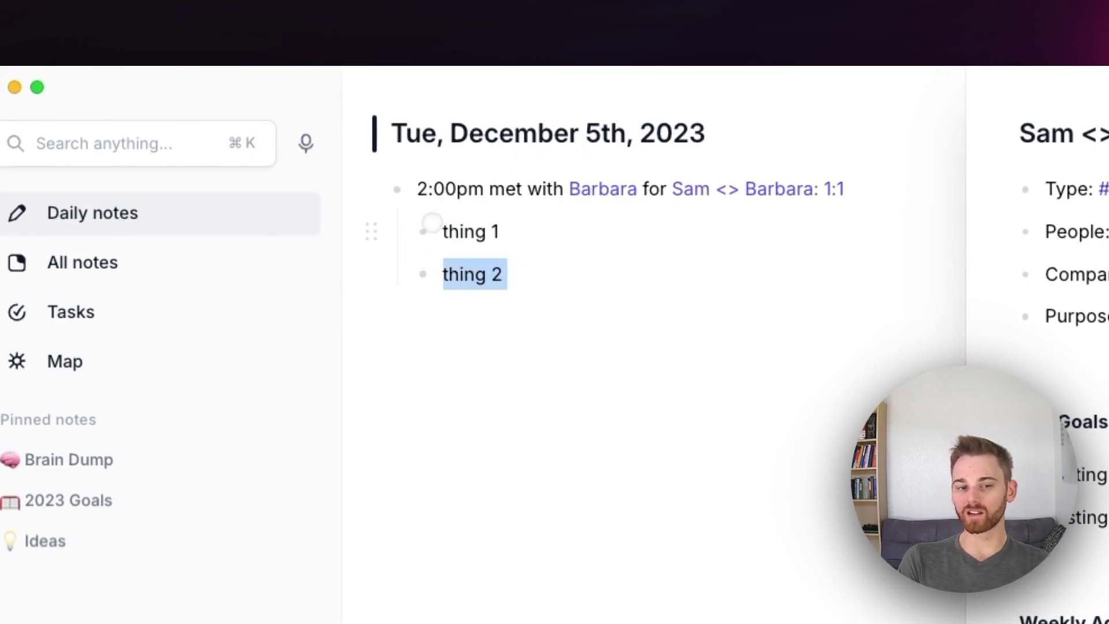
drag(432, 221, 443, 216)
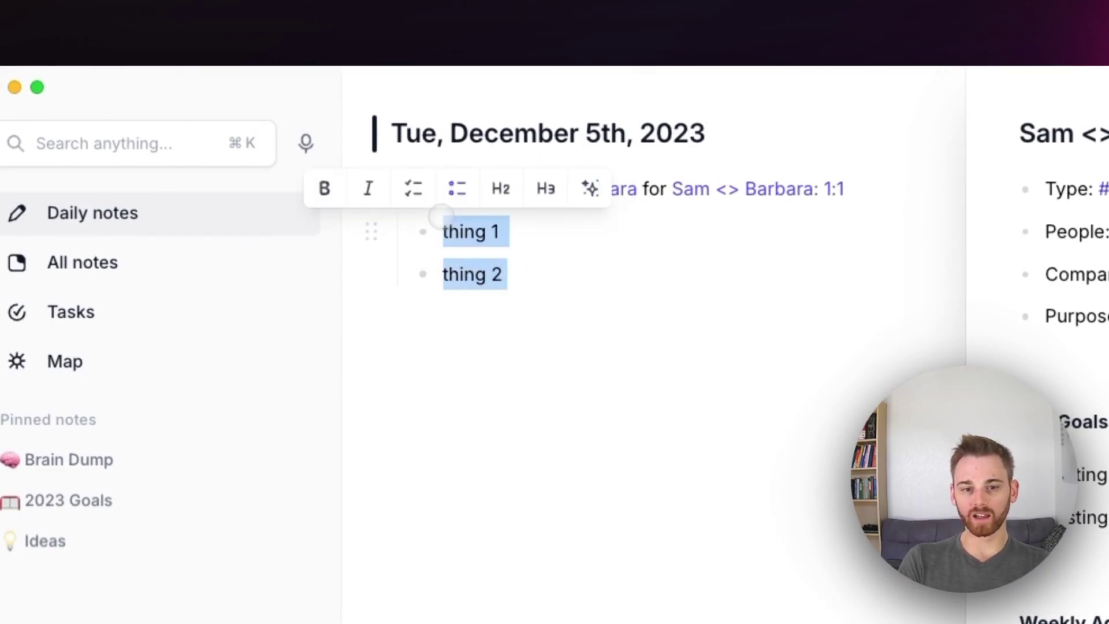
- Delete the "thing 2" bullet from the meeting entry in the daily note
triple_click(454, 271)
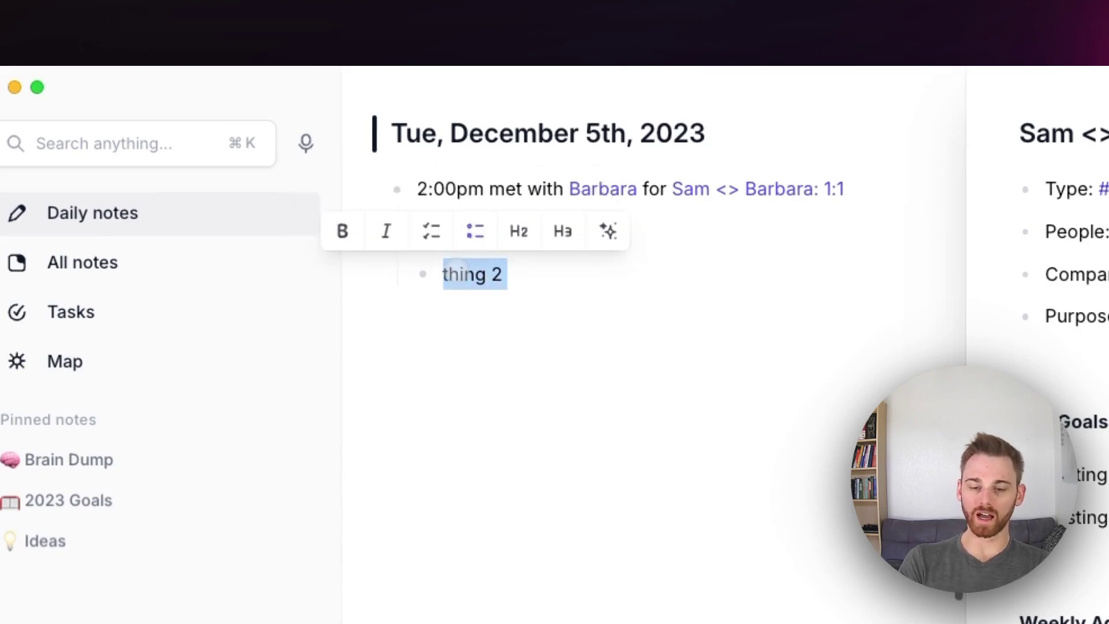
key(BackSpace)
key(BackSpace)
key(BackSpace)
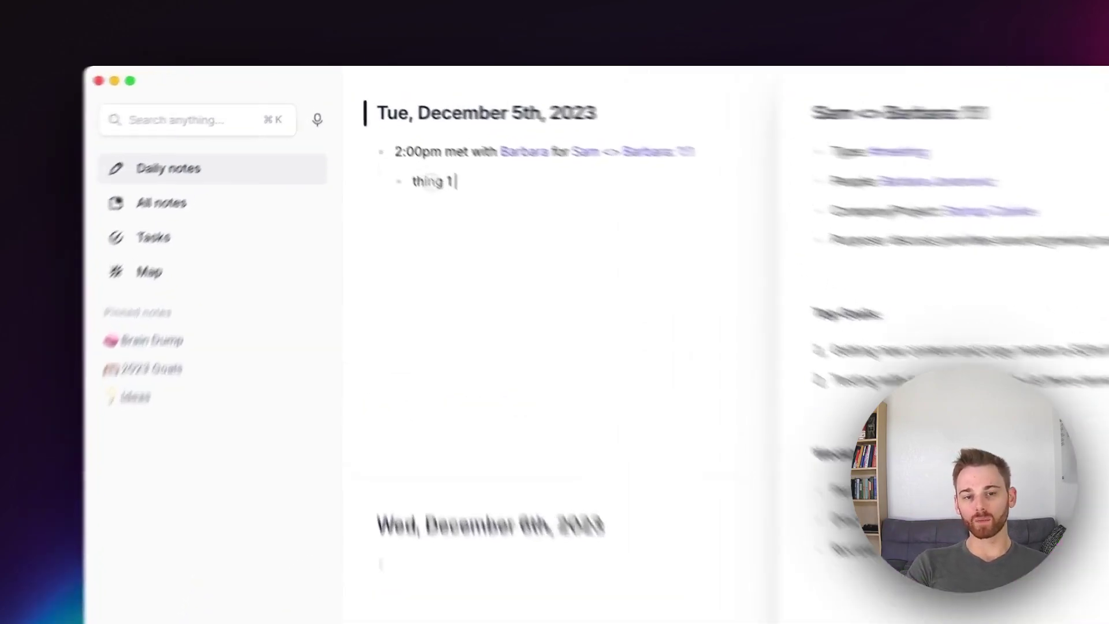
triple_click(403, 153)
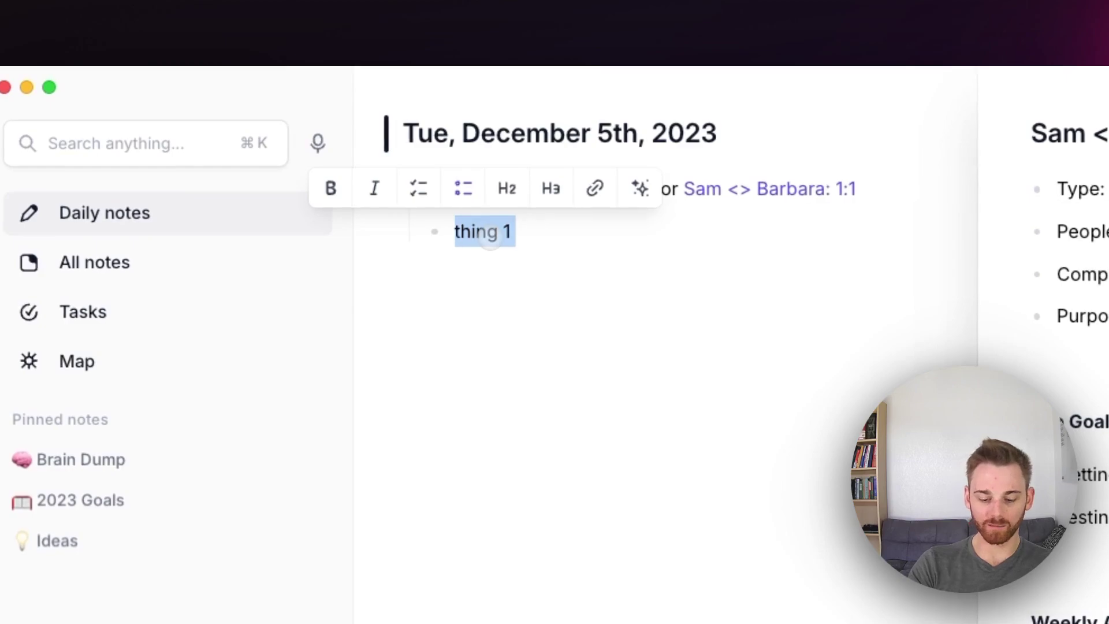
key(super+k)
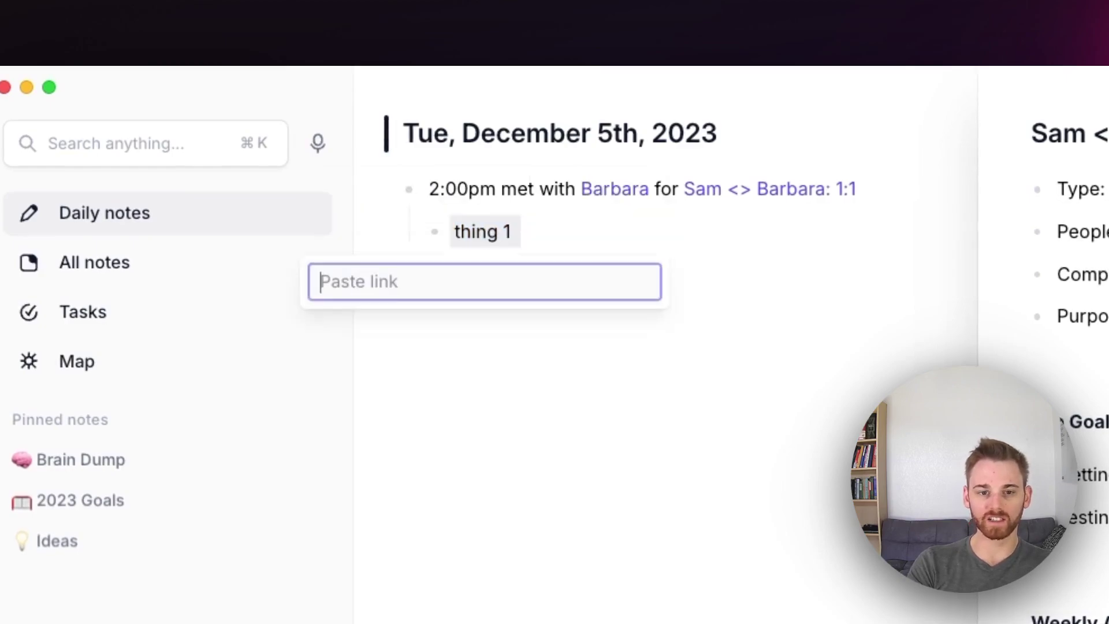
click(488, 231)
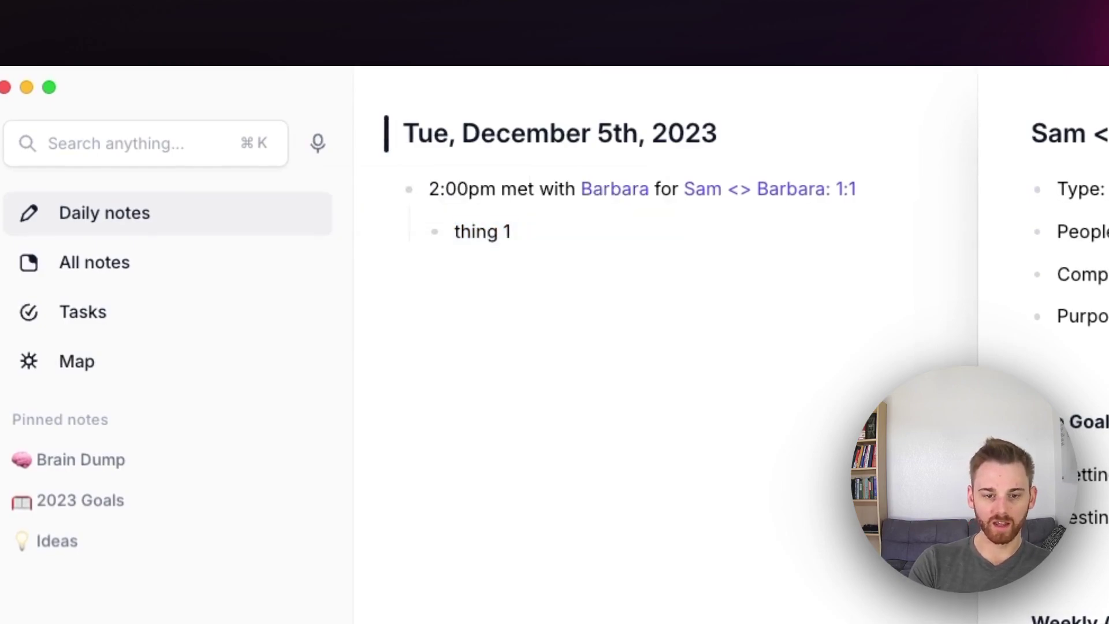
- Look up AI prompts matching "exe" for the "thing 1" bullet, clear the search and dismiss the prompt list
triple_click(488, 231)
key(super+j)
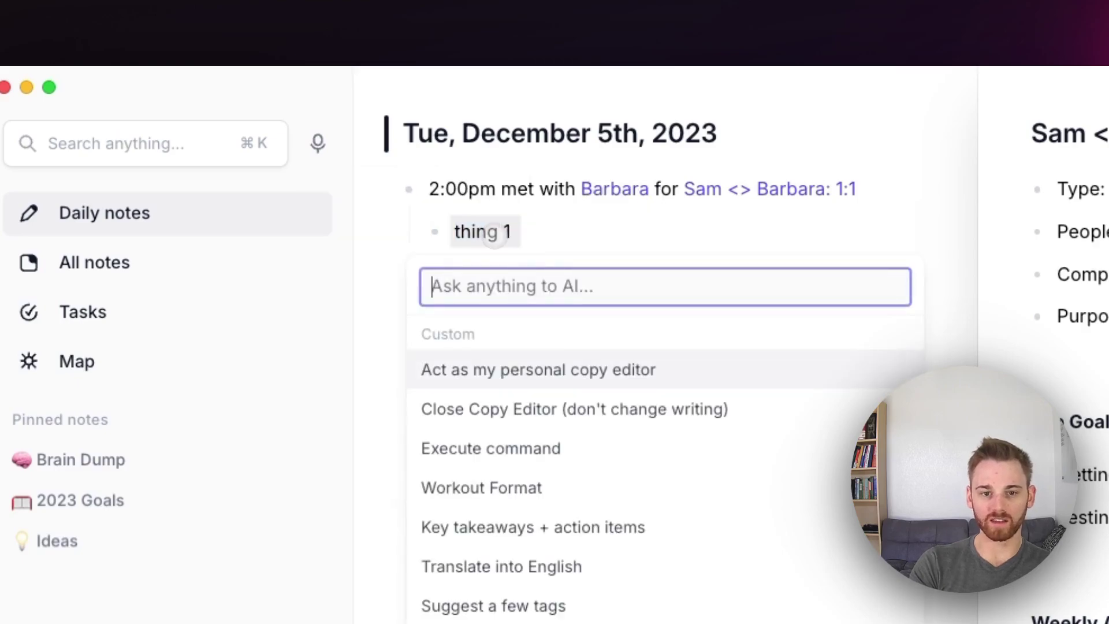
text(exe)
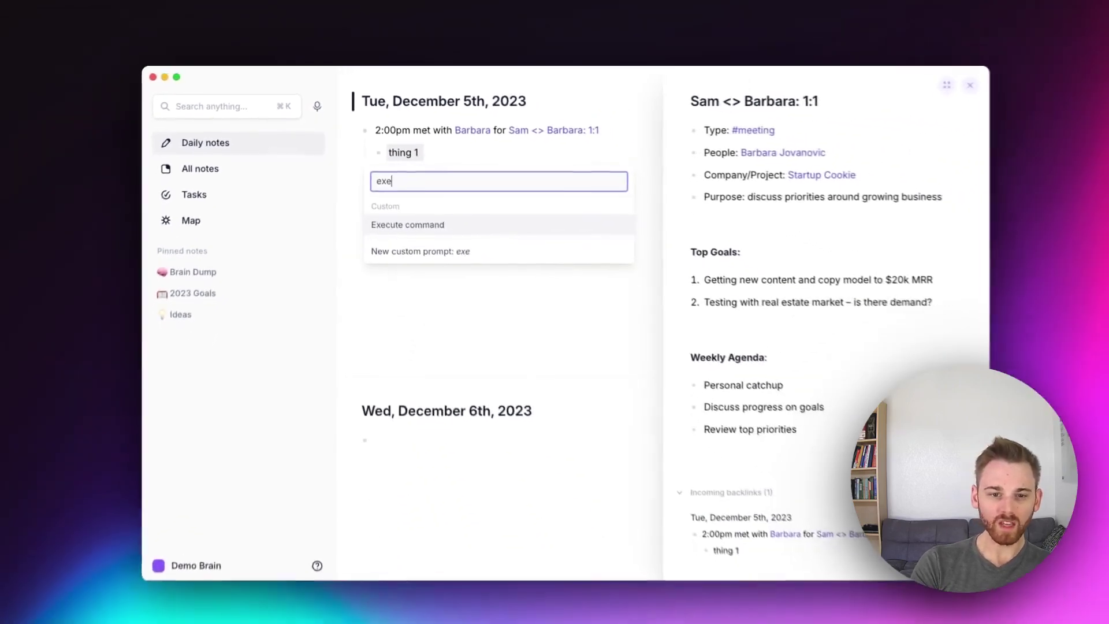
key(BackSpace)
key(BackSpace)
key(BackSpace)
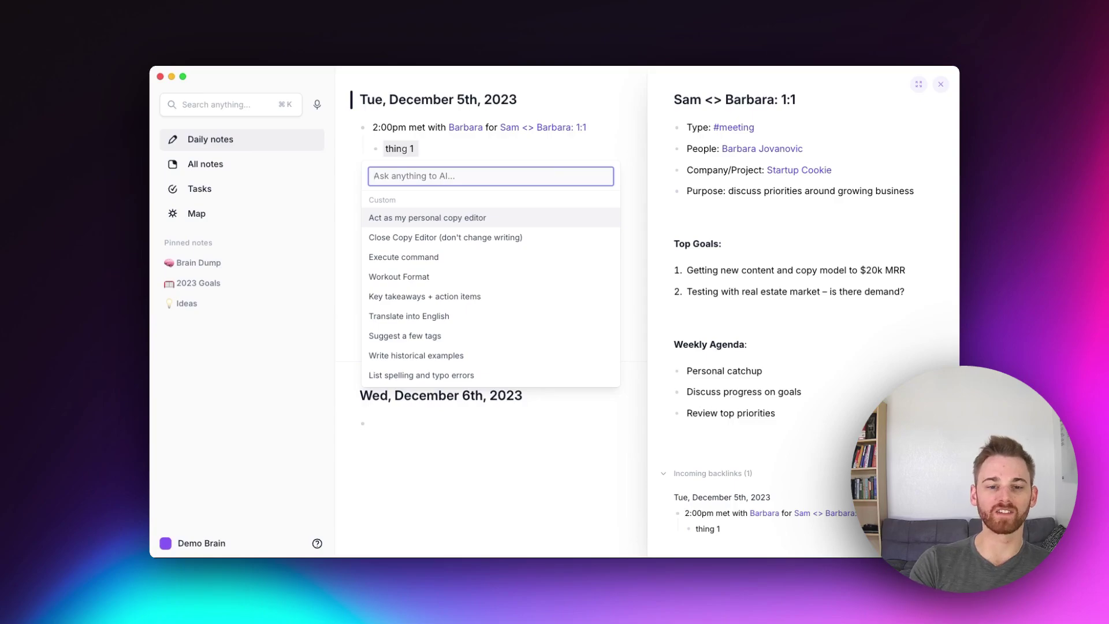
click(509, 450)
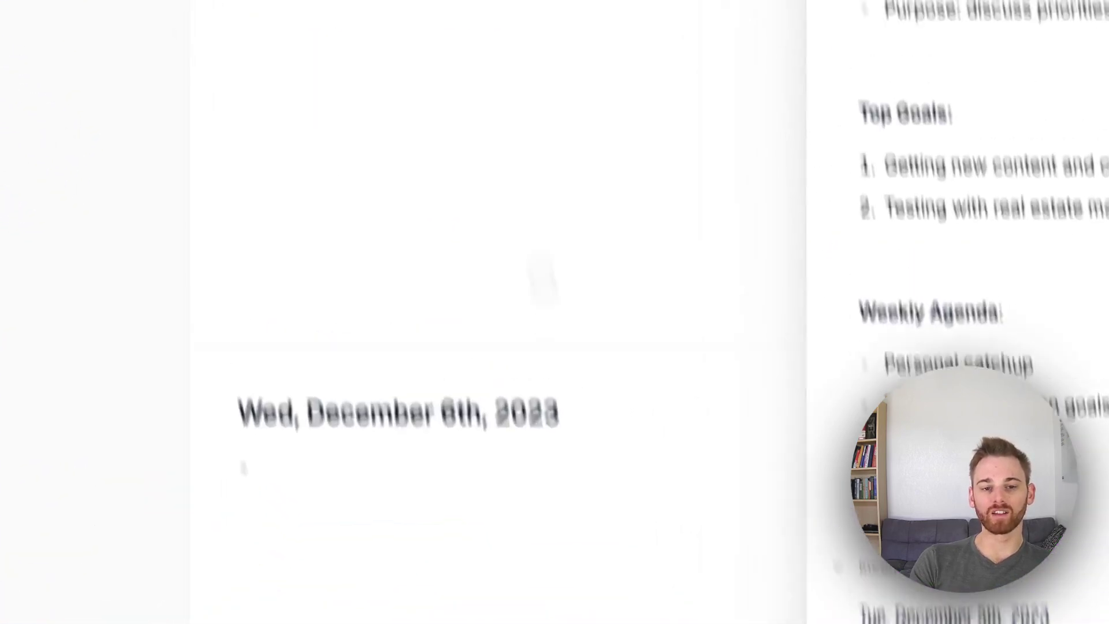
- Delete the "thing 1" text from the sub-bullet under the 2:00pm meeting entry
click(445, 173)
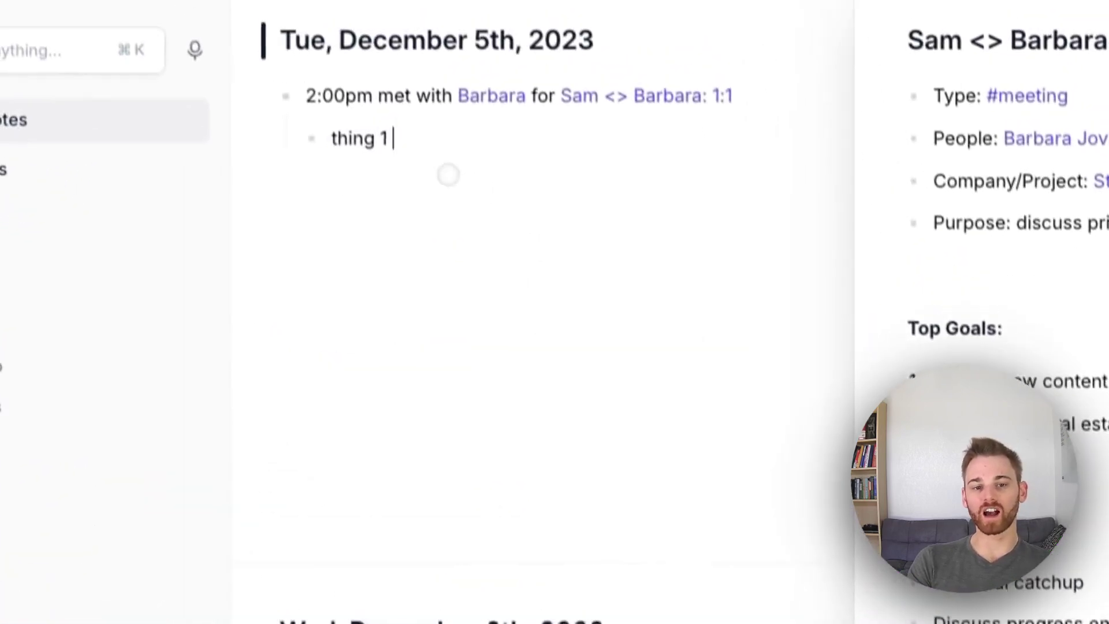
drag(441, 181, 418, 230)
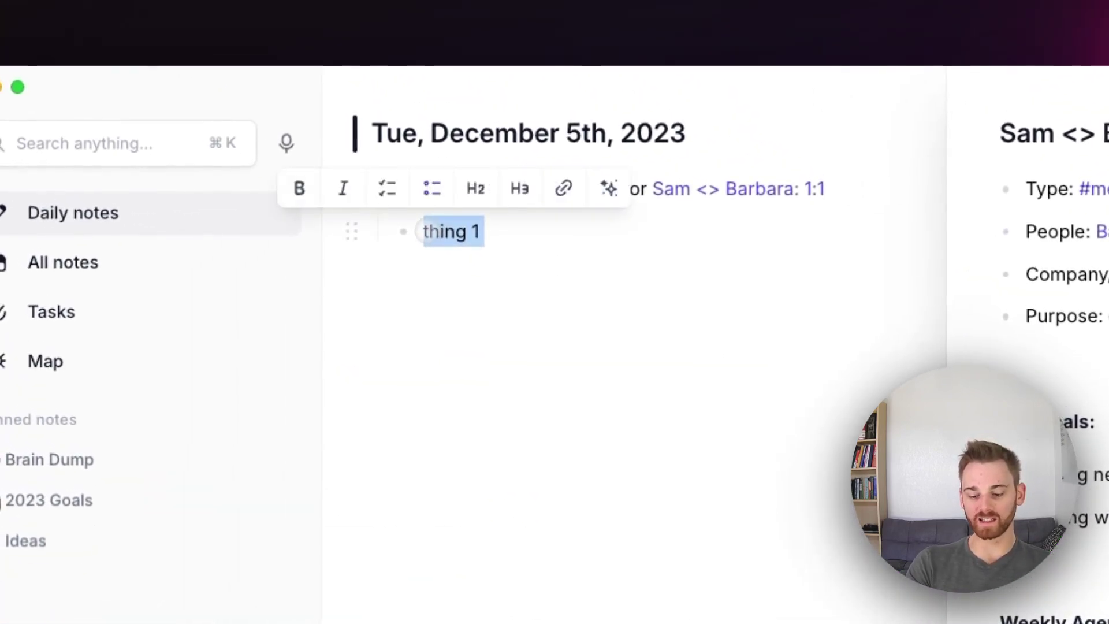
key(BackSpace)
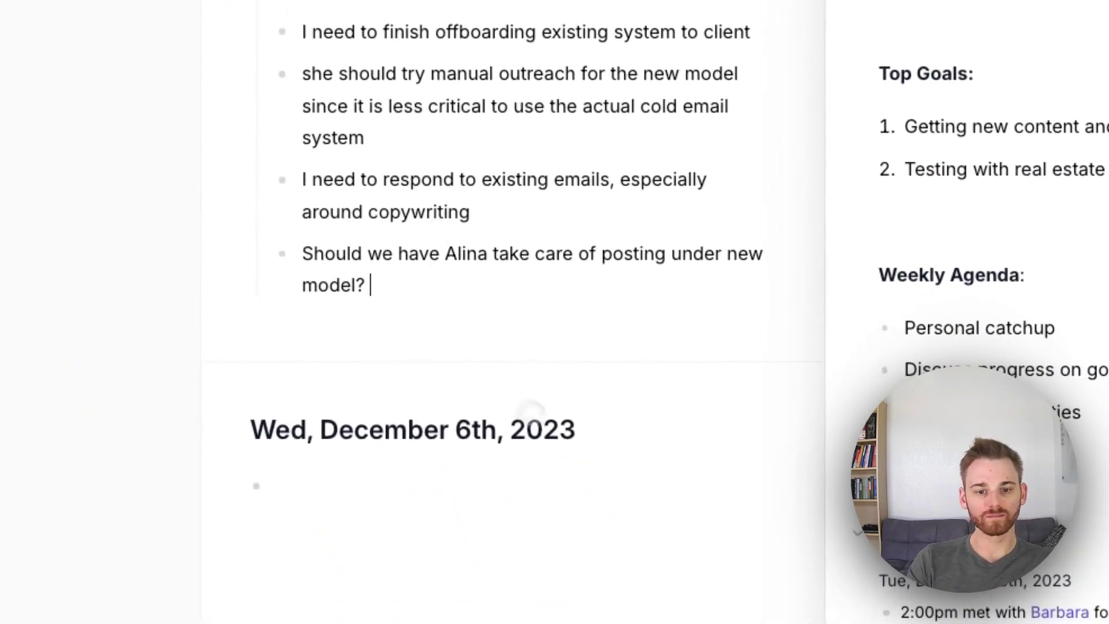
- Replace the linked "Vivian Agency" in the second meeting note with the plain text "Vivian Agency"
click(612, 435)
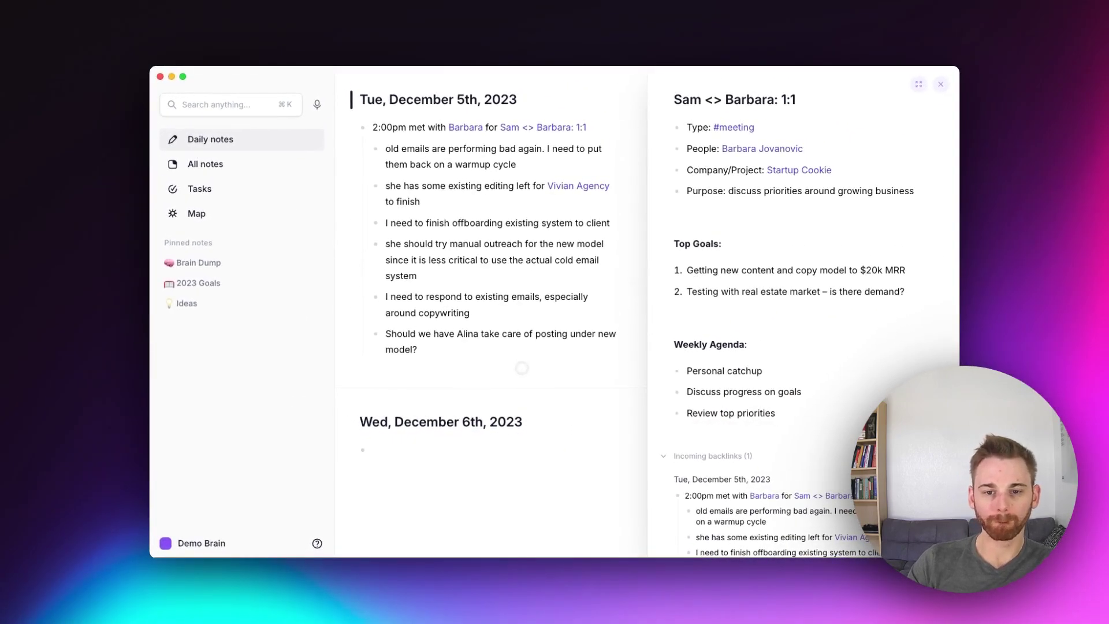
click(620, 184)
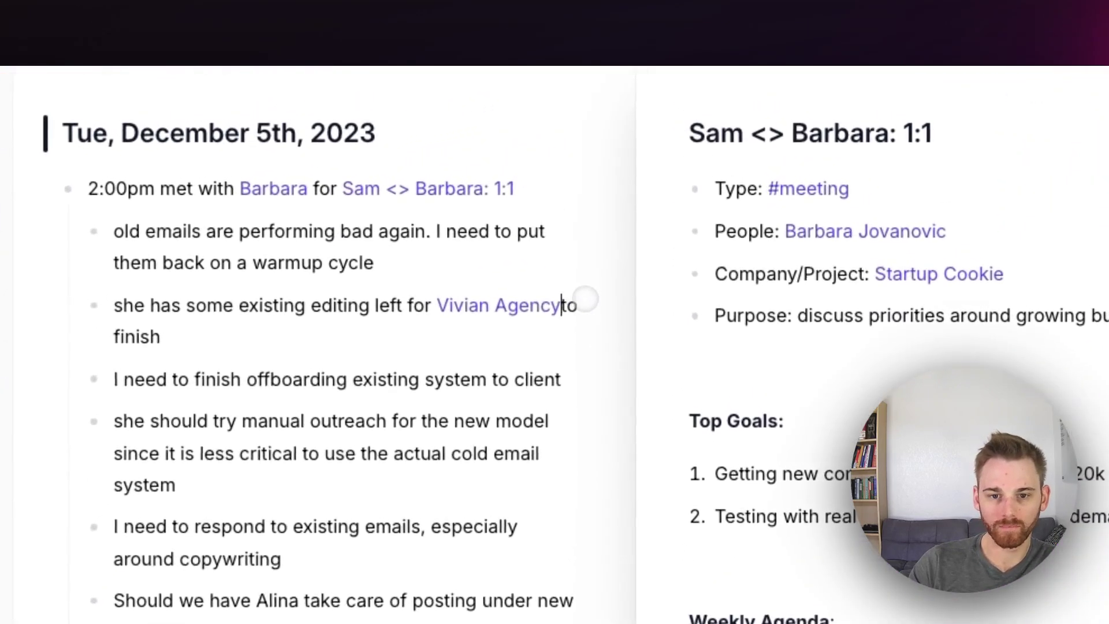
key(BackSpace)
text(Vivian Agenyc)
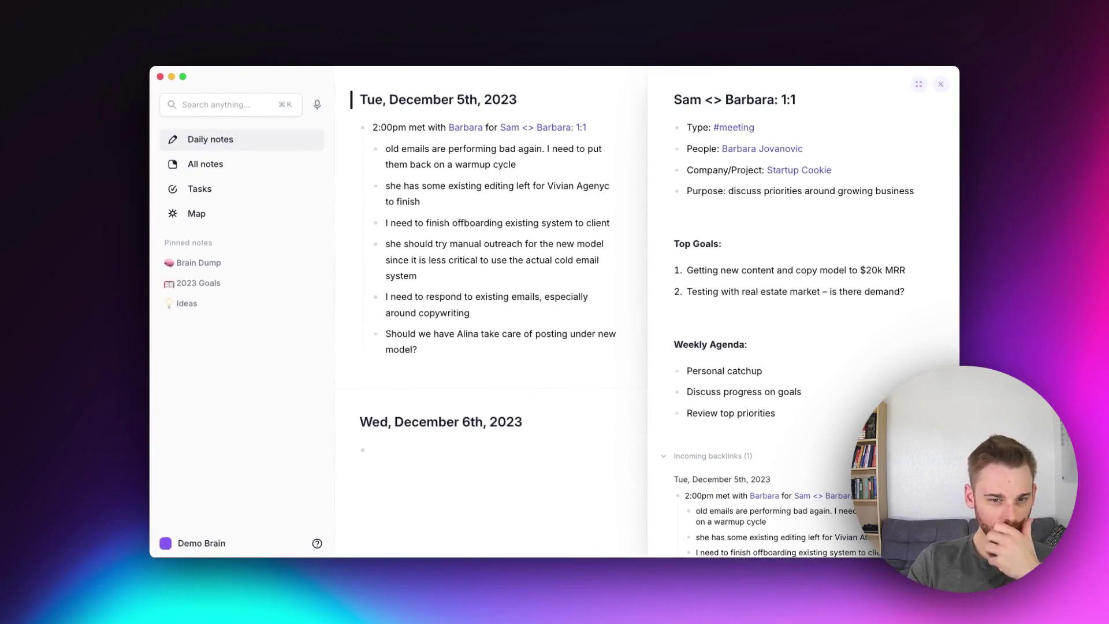
key(BackSpace)
key(BackSpace)
key(BackSpace)
text(c)
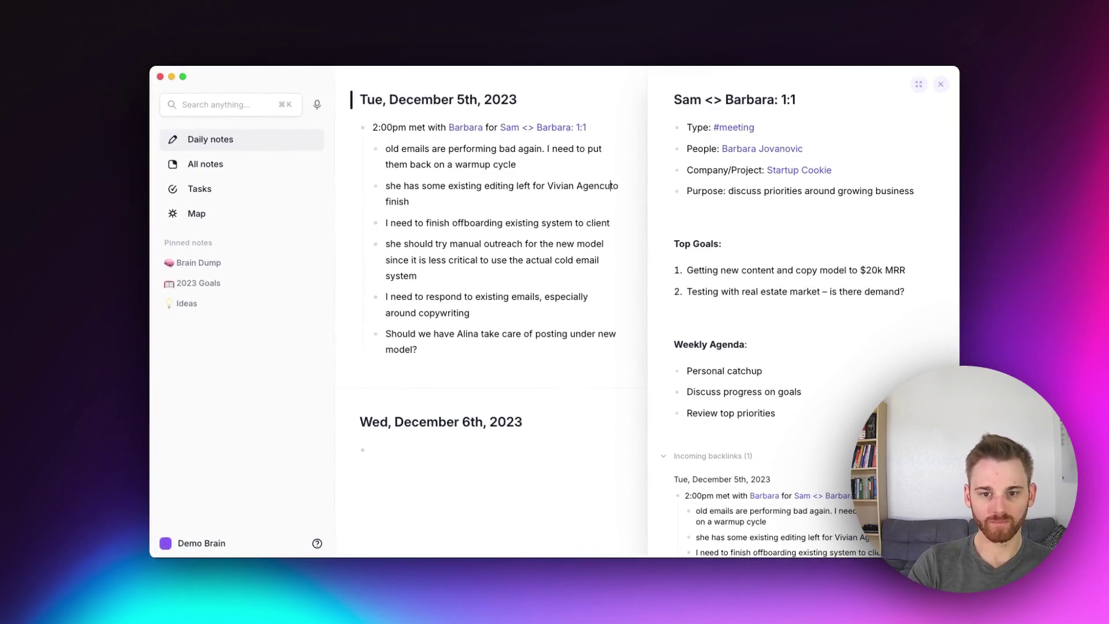
text(y)
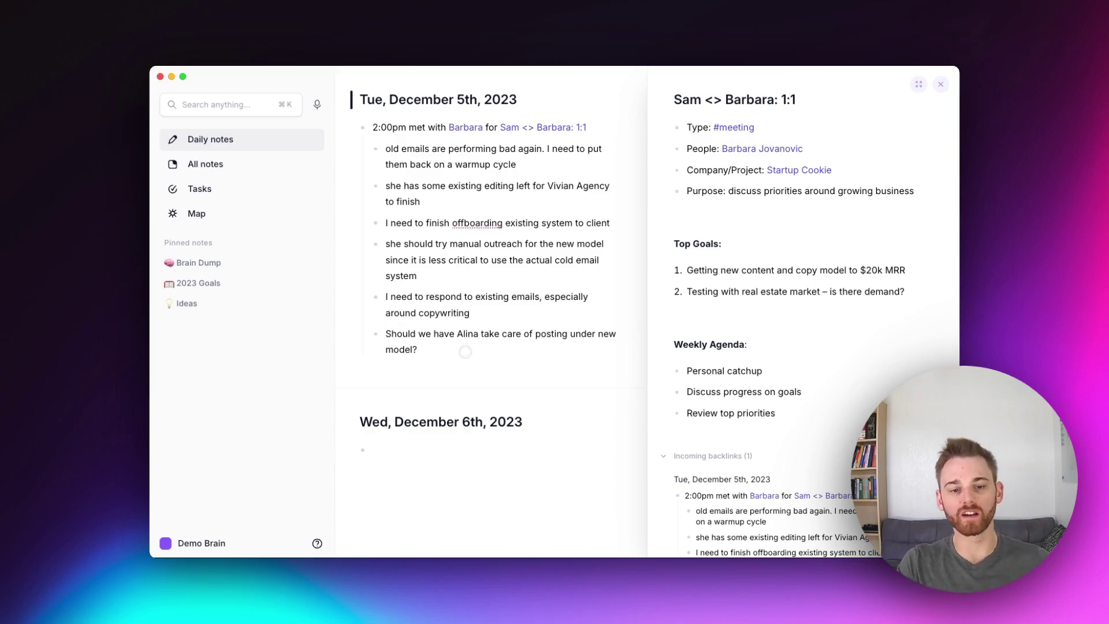
- Look up AI prompts matching "back" for all the notes under the 2:00pm meeting entry and dismiss the prompt list
drag(464, 353, 381, 156)
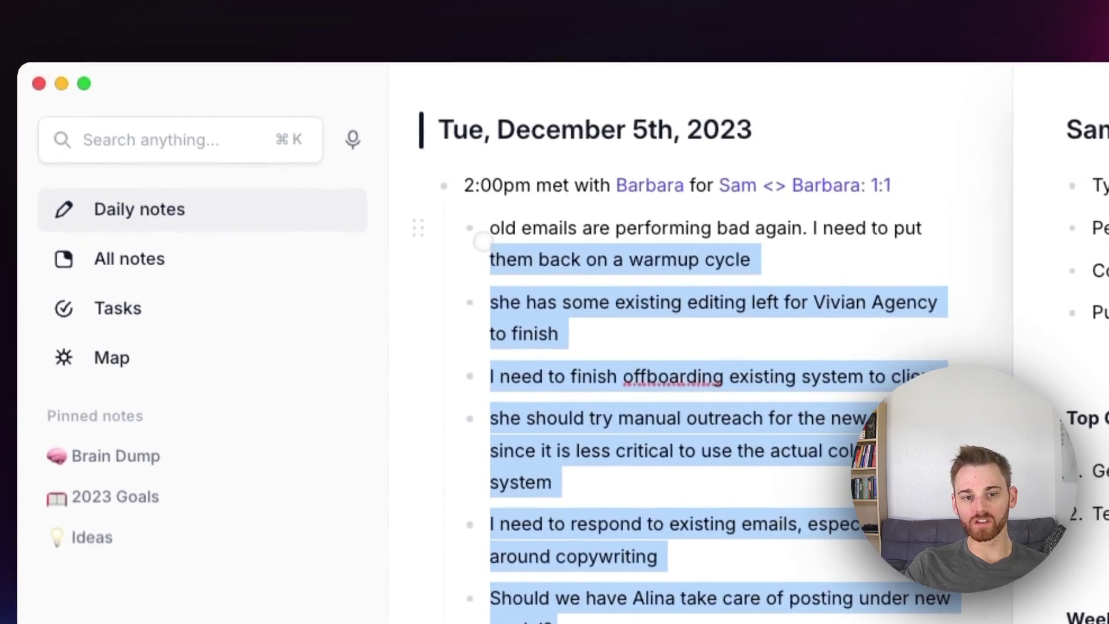
drag(482, 242, 488, 227)
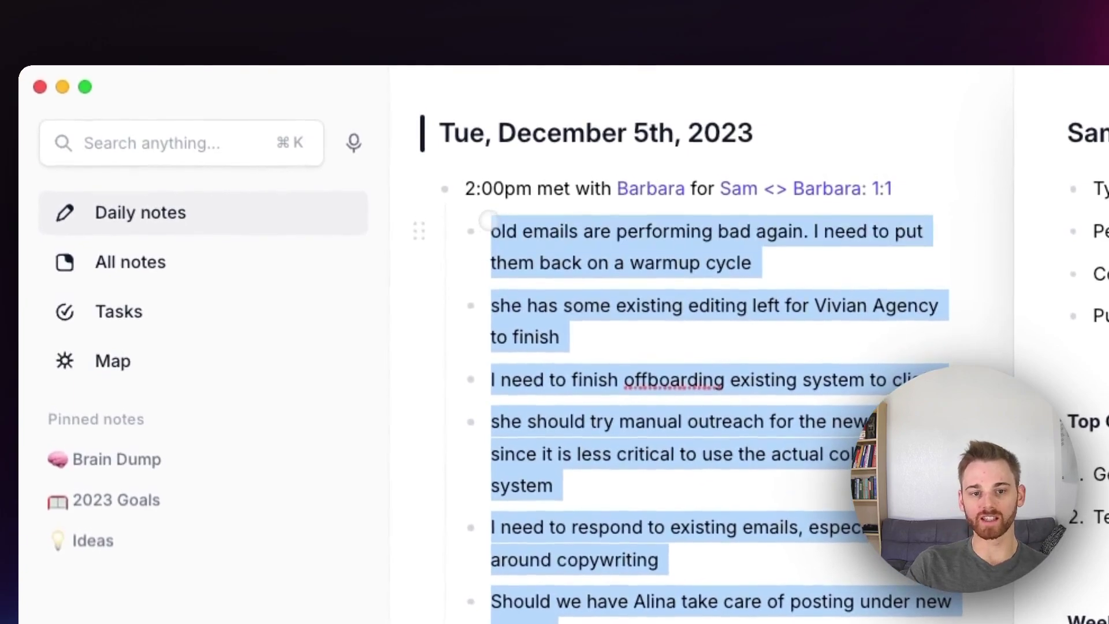
key(super+j)
key(Escape)
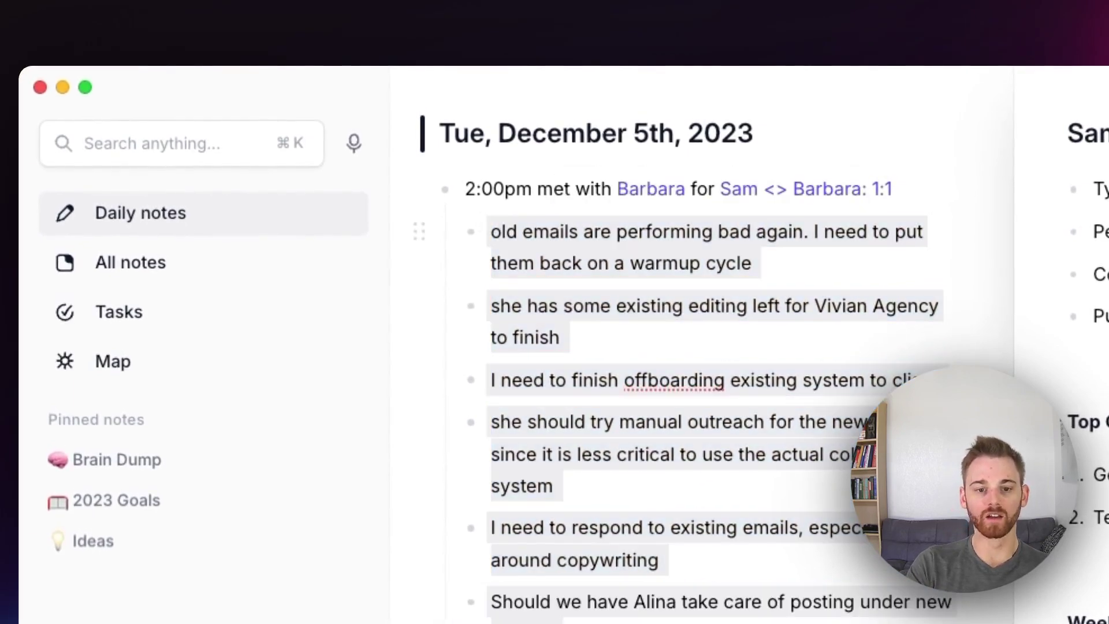
text(back)
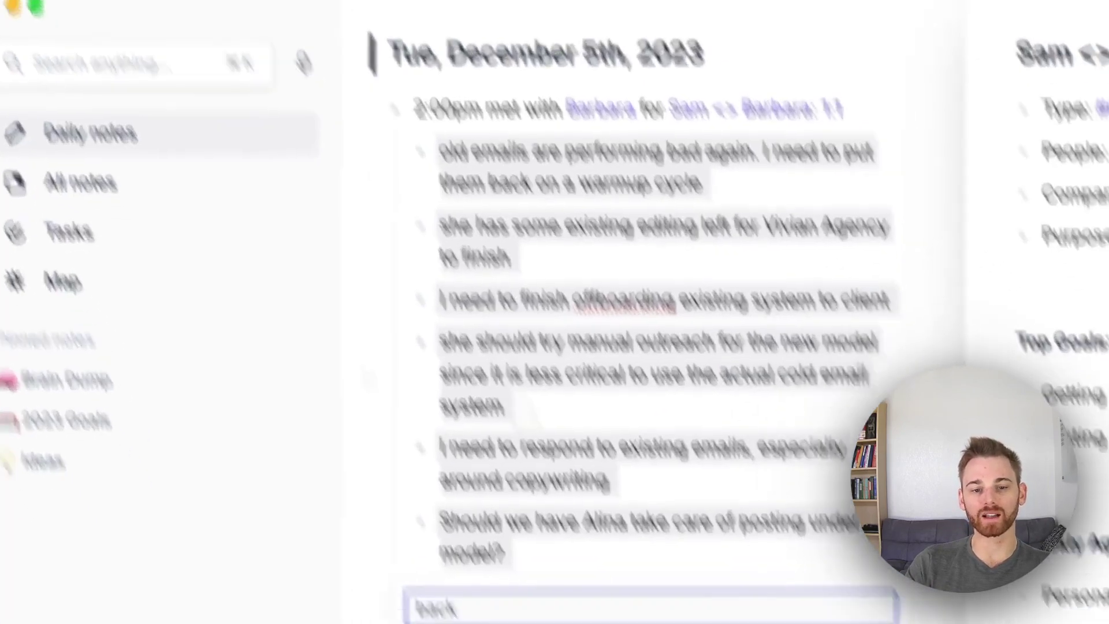
key(Escape)
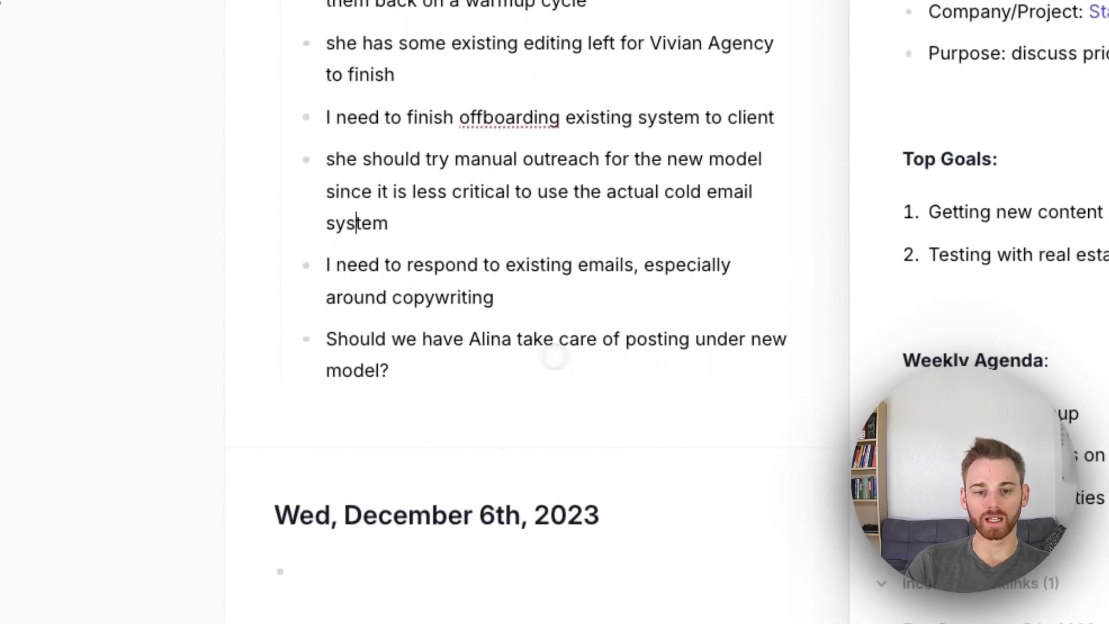
double_click(490, 340)
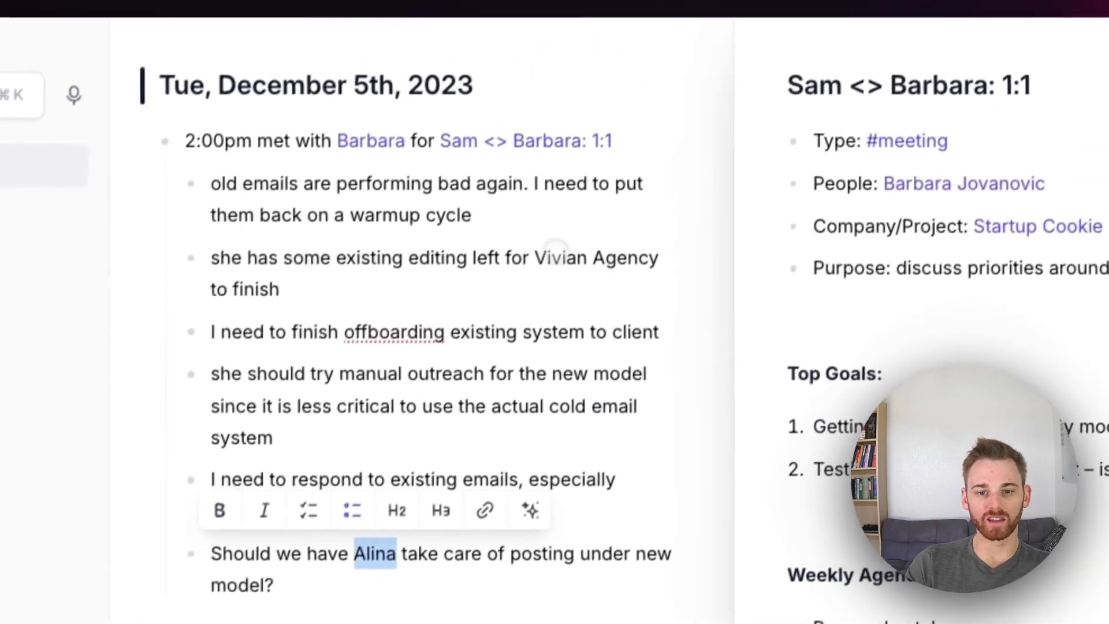
drag(534, 257, 659, 257)
click(390, 332)
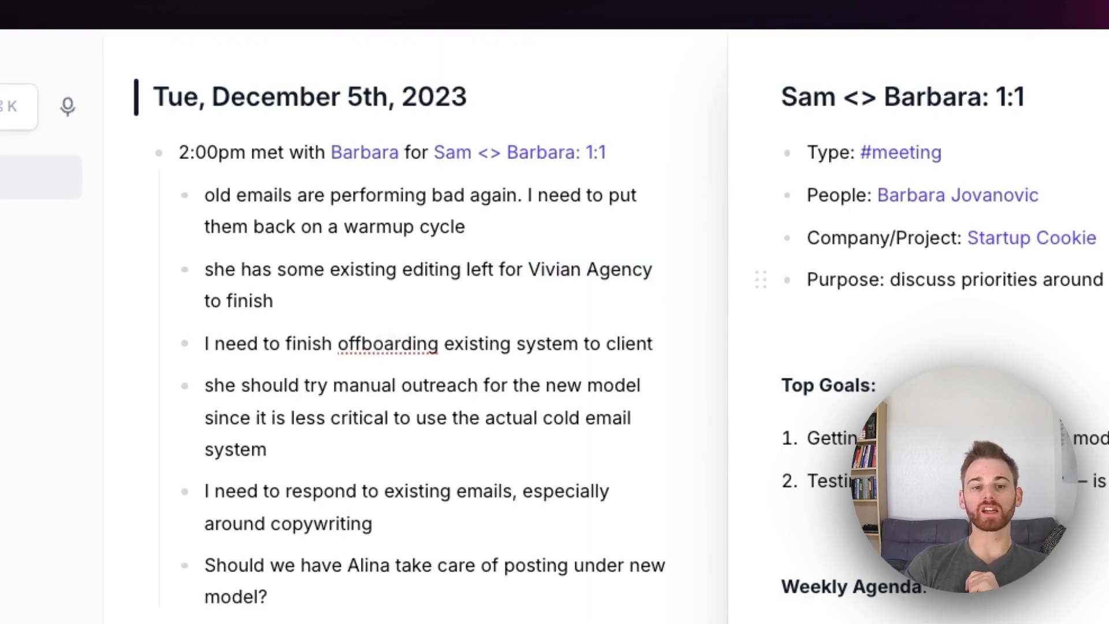
drag(511, 431, 477, 361)
click(438, 64)
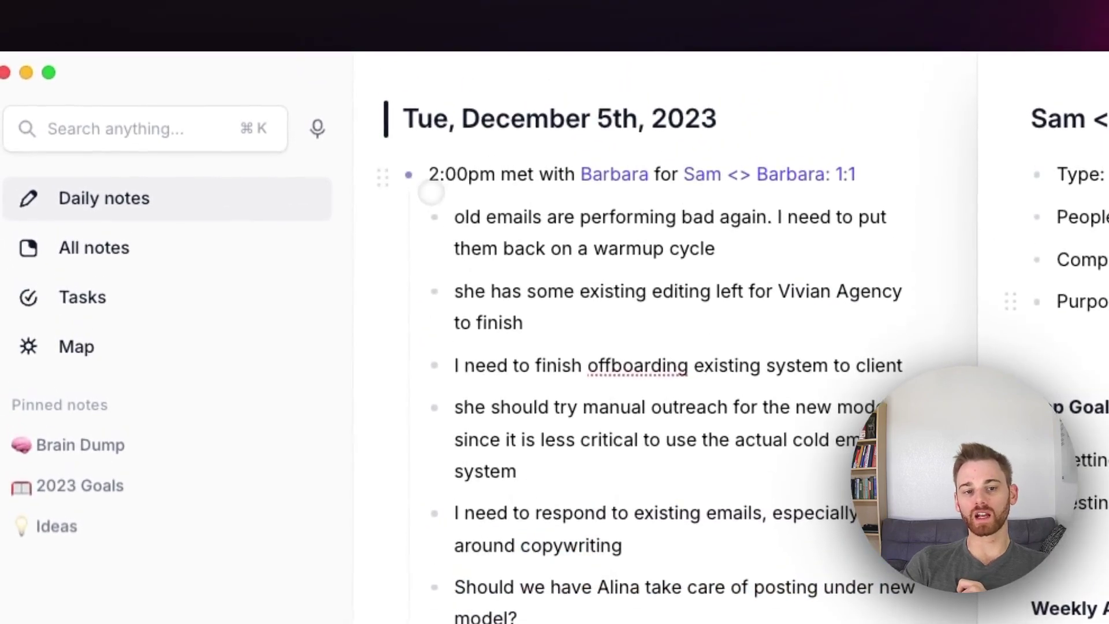
- Collapse the notes under the 2:00pm meeting entry and expand them again
click(409, 175)
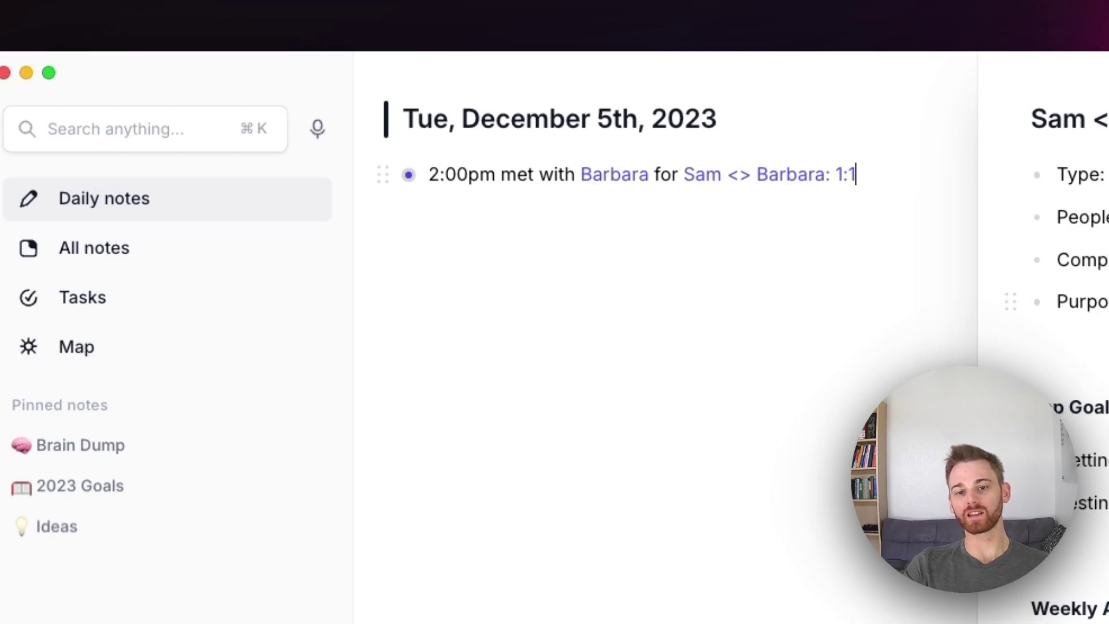
click(408, 175)
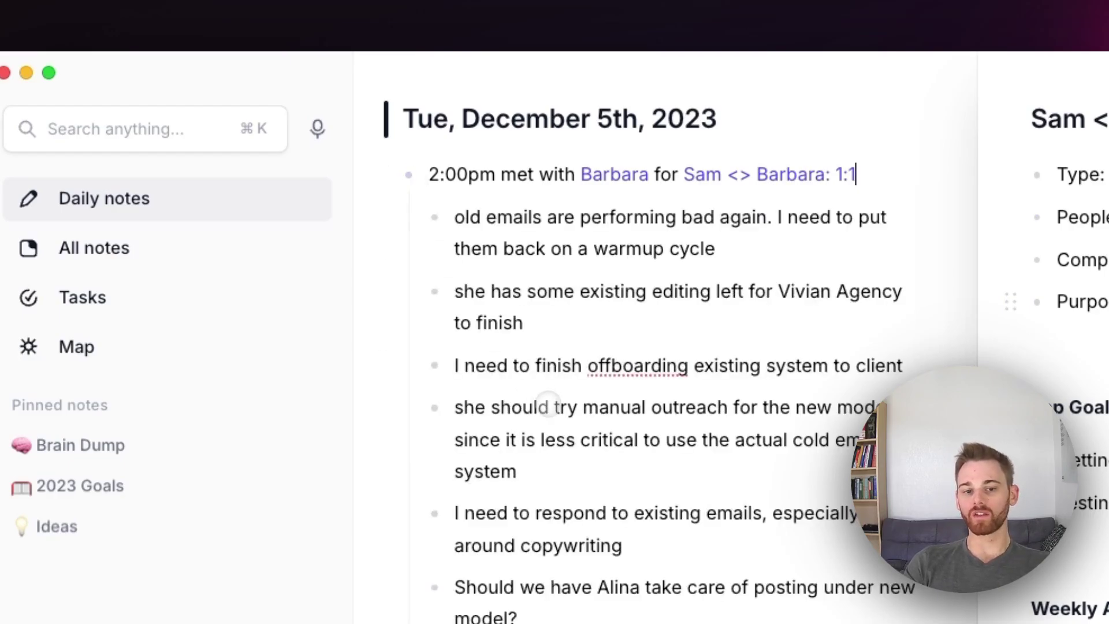